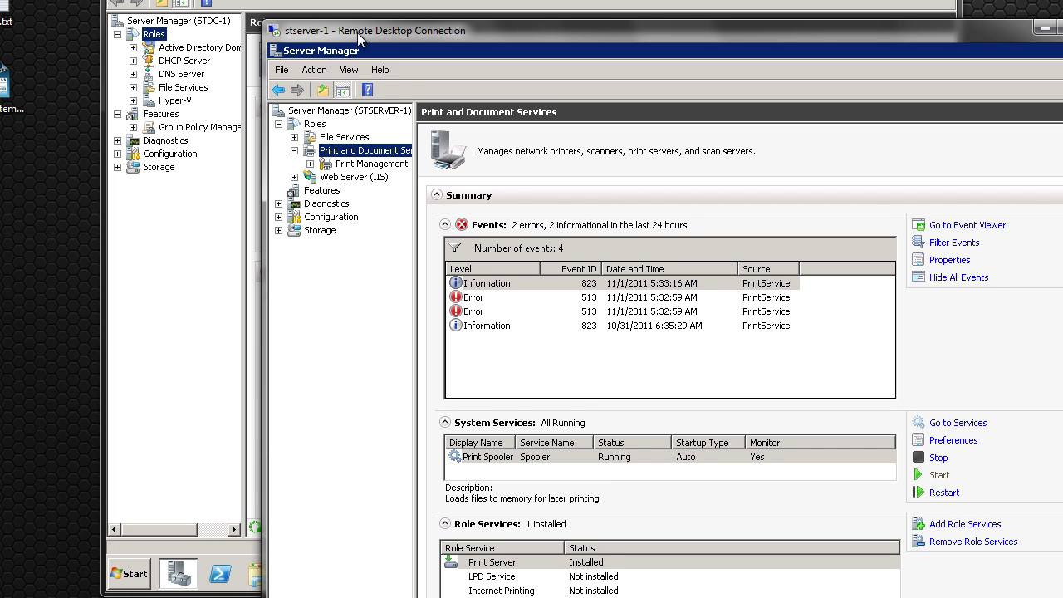
Switch to the stdc-1 remote session and view the STSERVER-1 virtual machine in Hyper-V Manager under STDC-1.
drag(357, 34, 371, 33)
click(124, 18)
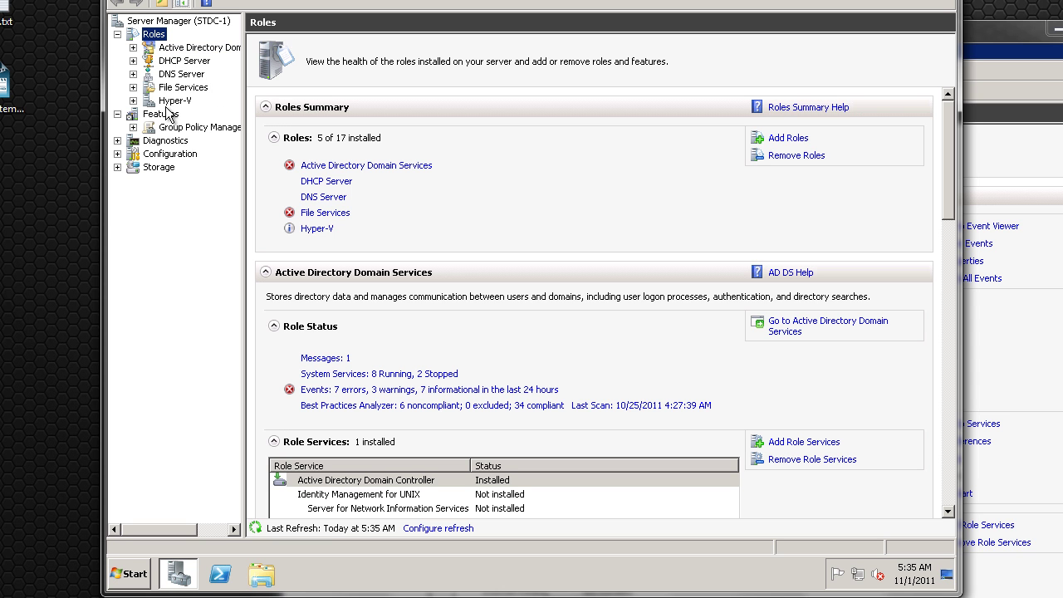
click(133, 101)
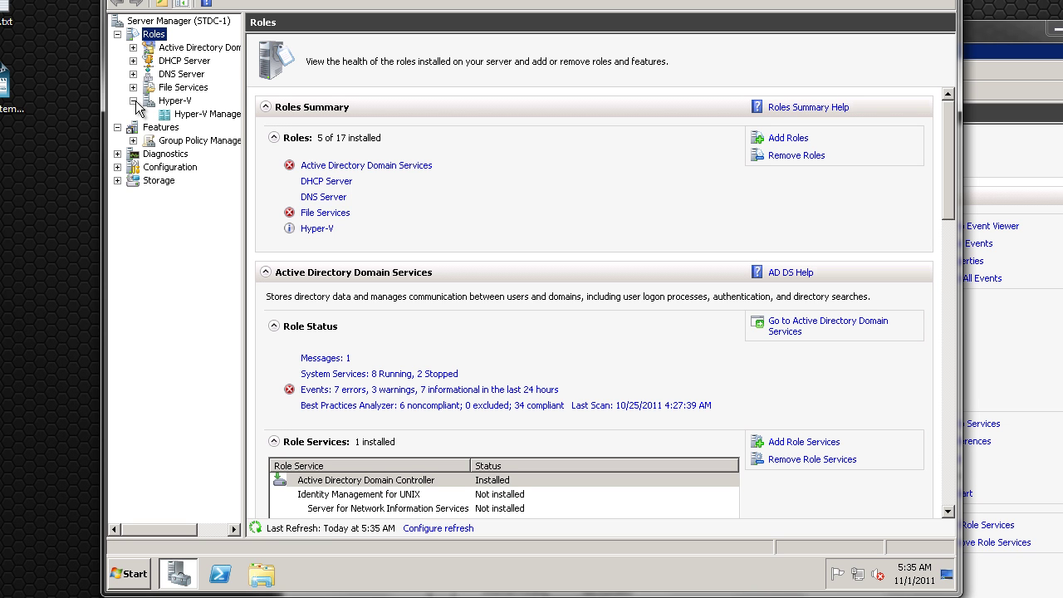
click(226, 116)
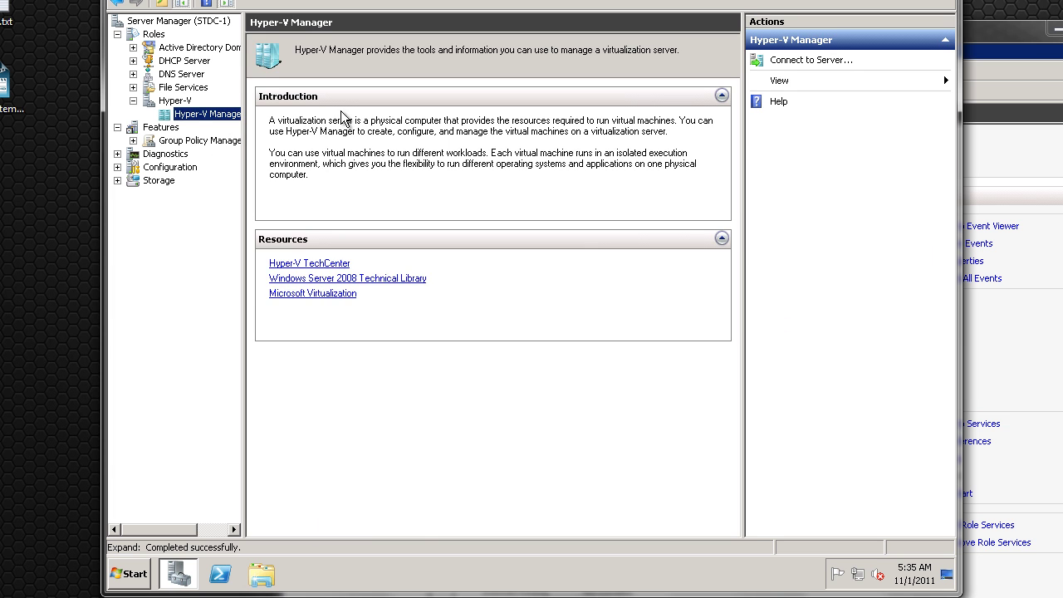
click(208, 129)
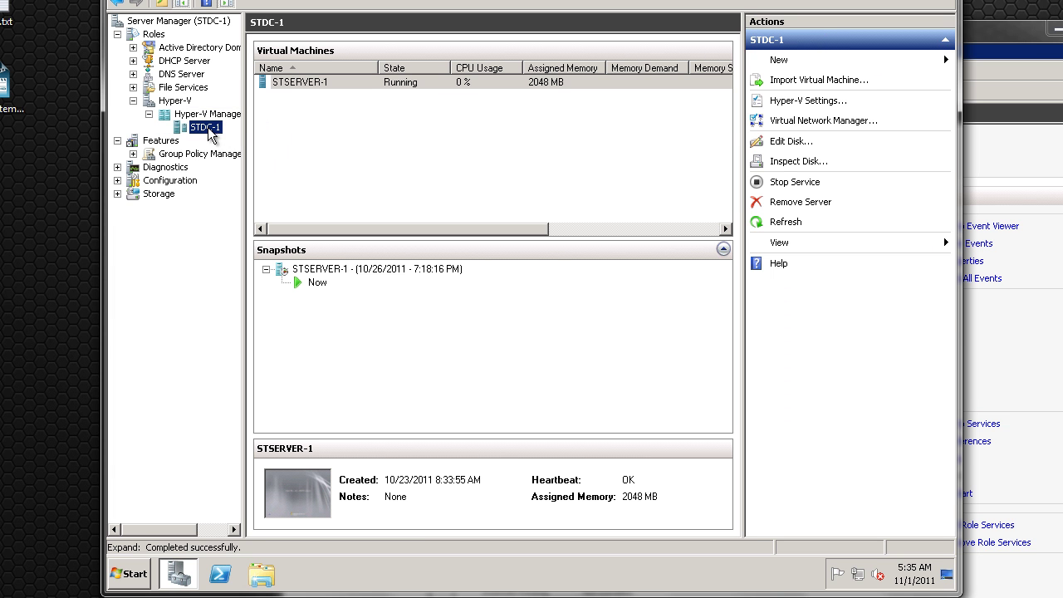
click(321, 90)
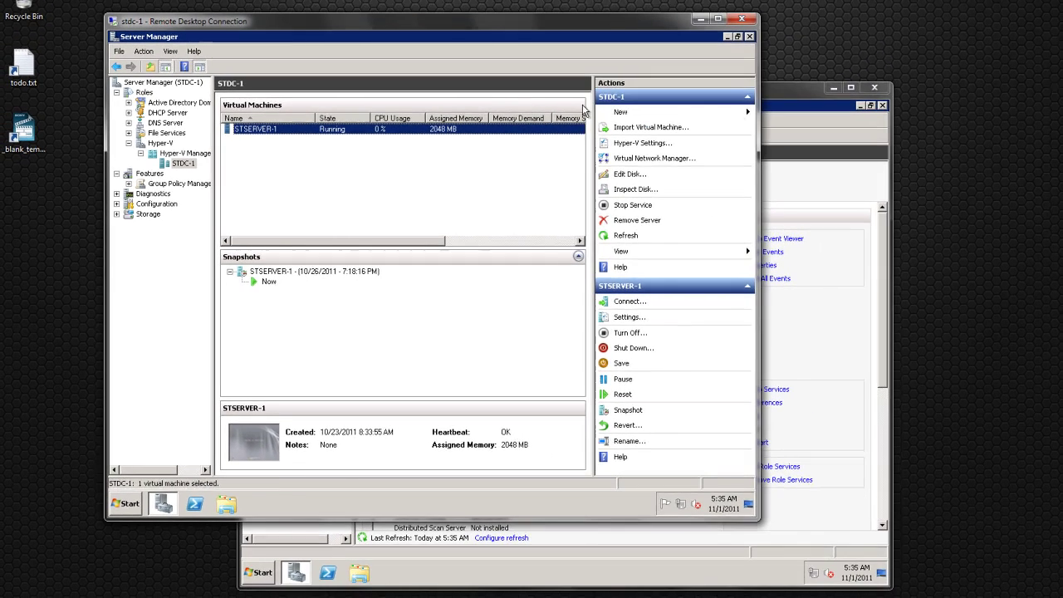
Switch to the stserver-1 remote session and show the Deployed Printers under Print Management.
click(768, 98)
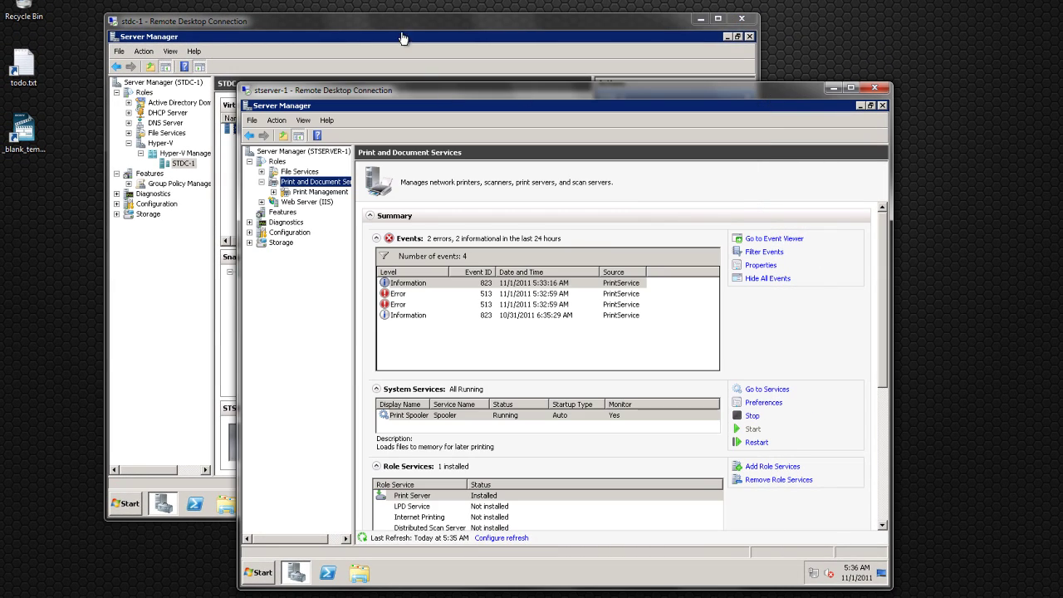
click(262, 181)
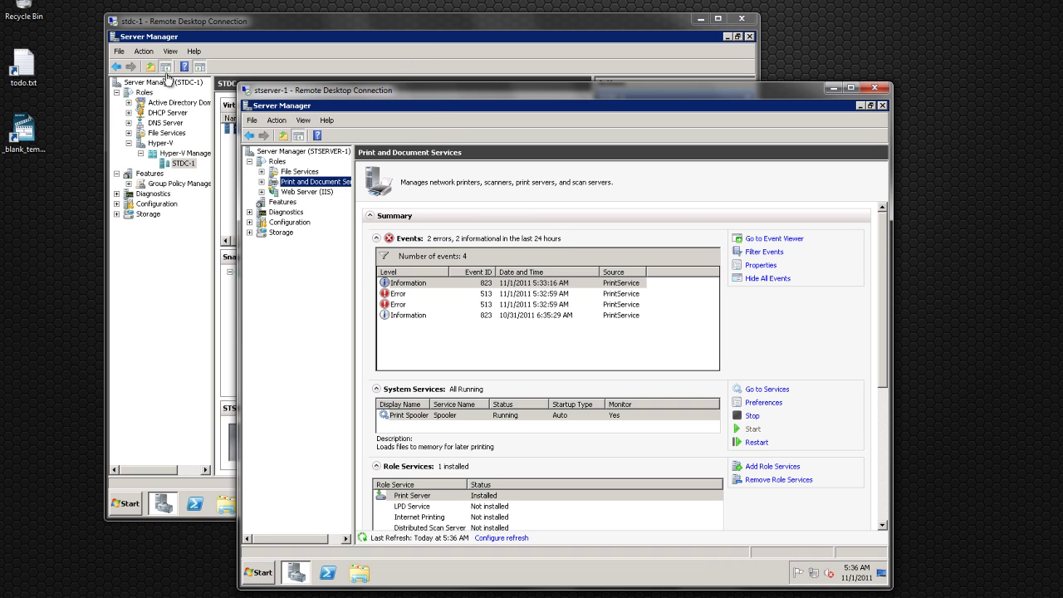
click(262, 182)
click(273, 192)
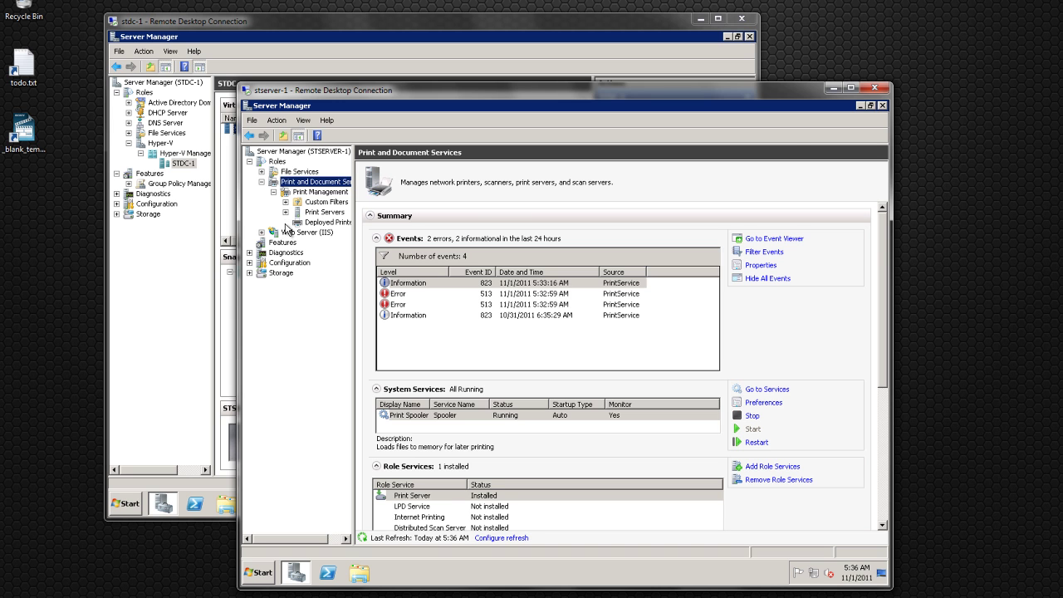
click(326, 223)
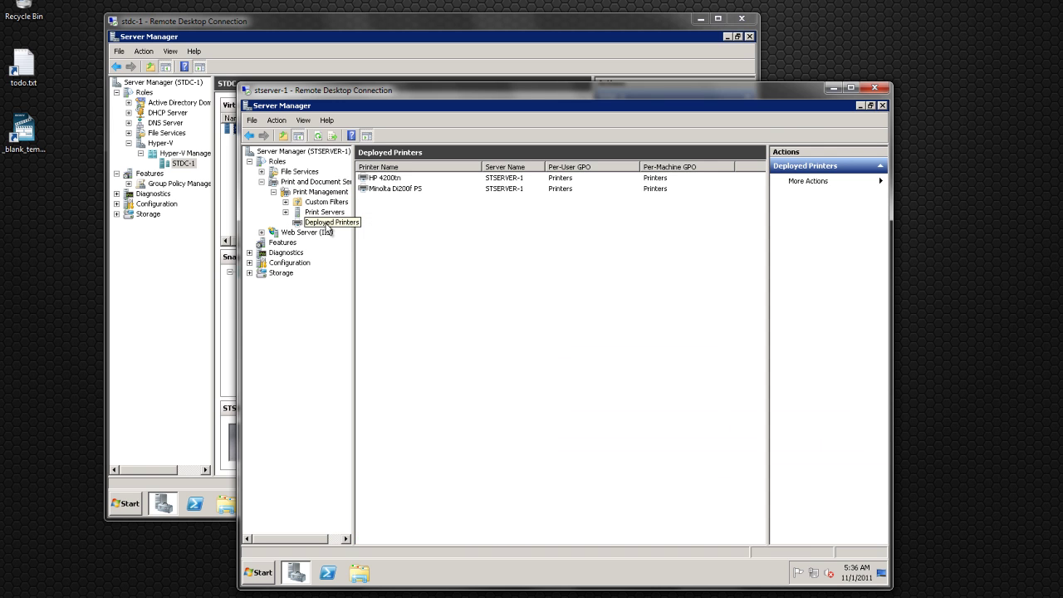
click(388, 179)
click(393, 191)
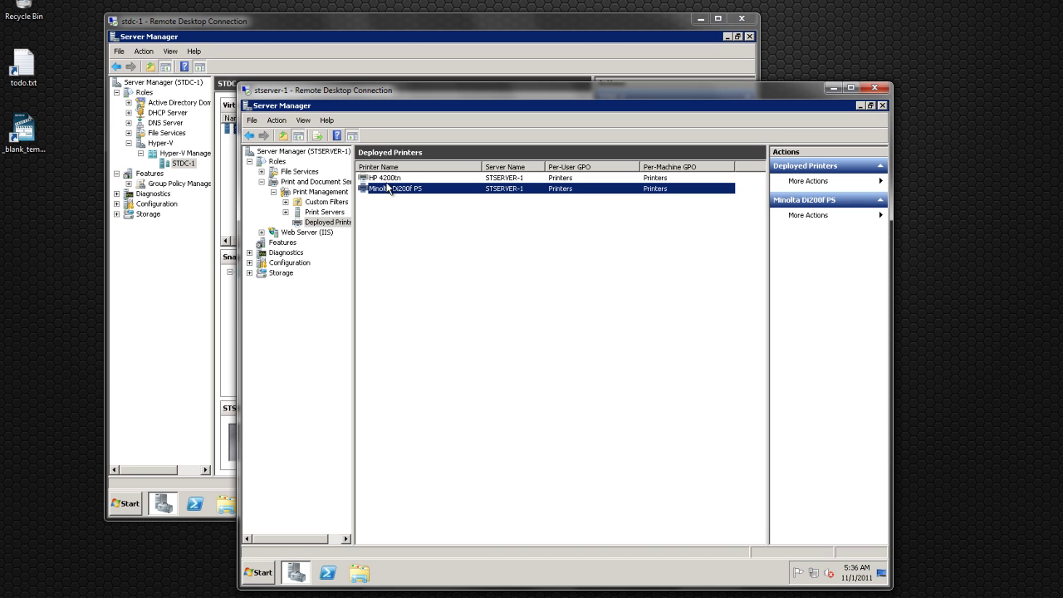
right_click(381, 193)
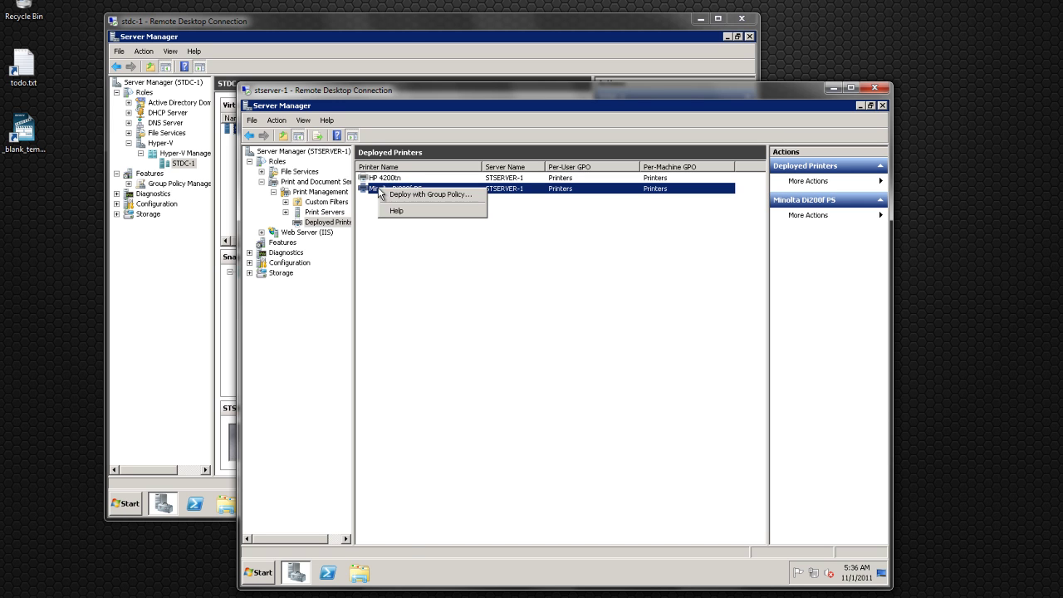
click(392, 242)
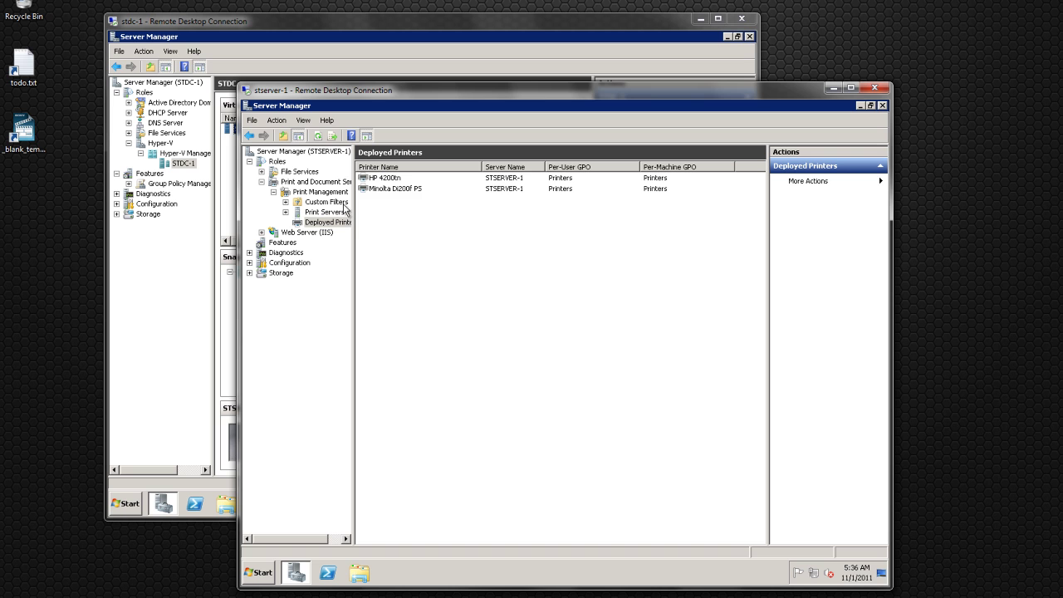
right_click(381, 193)
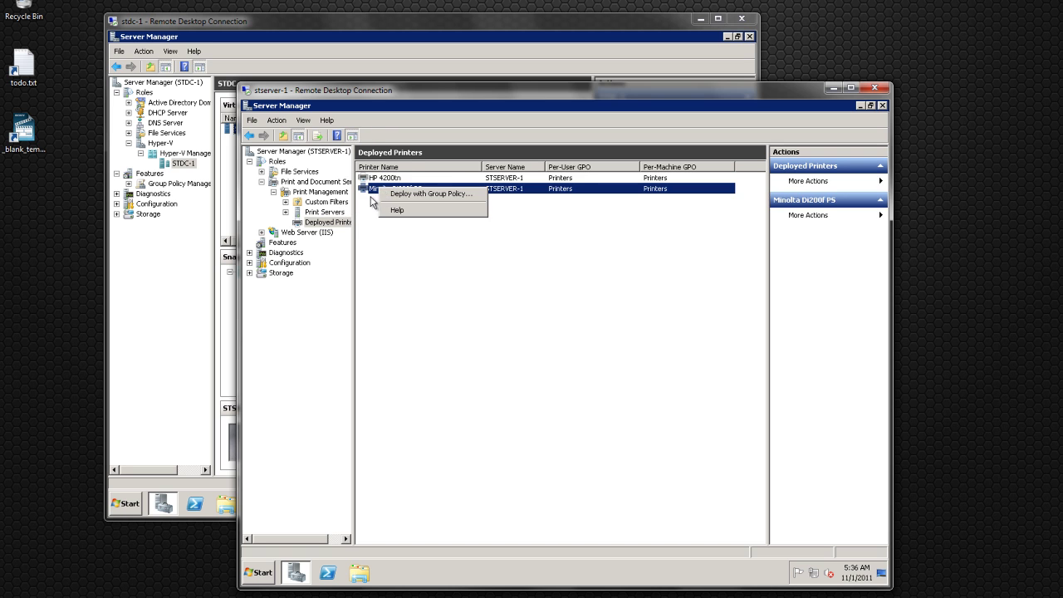
click(372, 191)
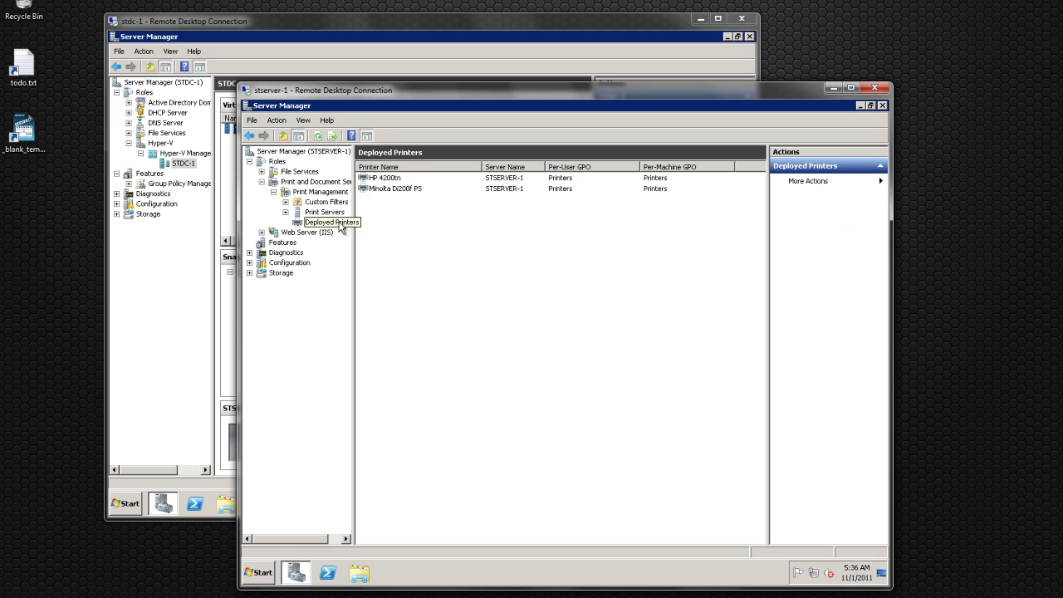
right_click(388, 182)
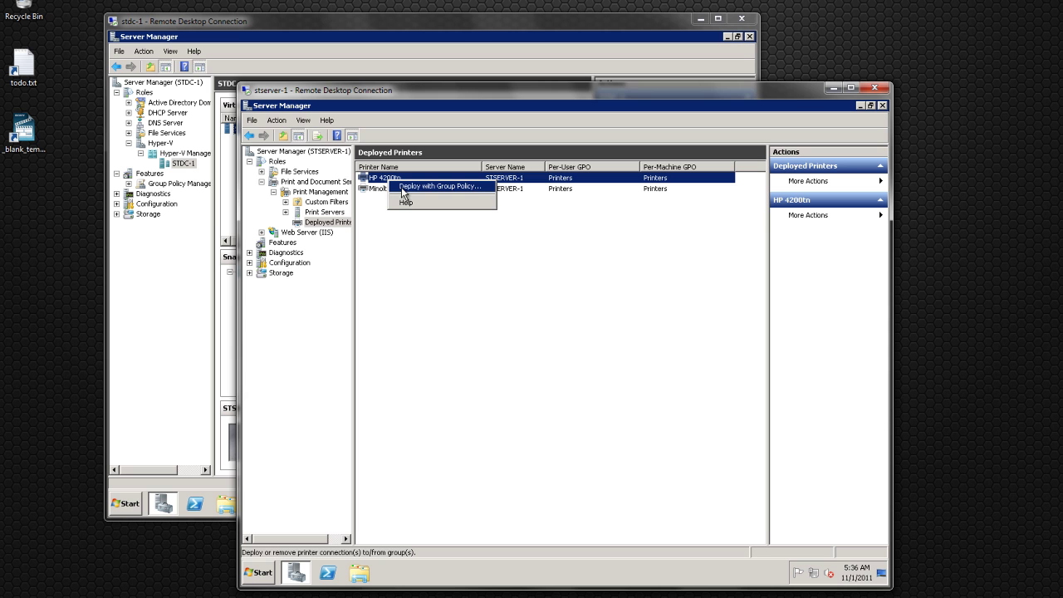
Return to the stdc-1 session, collapse Hyper-V, and expand Group Policy Management down to the southtown.internal forest.
click(167, 250)
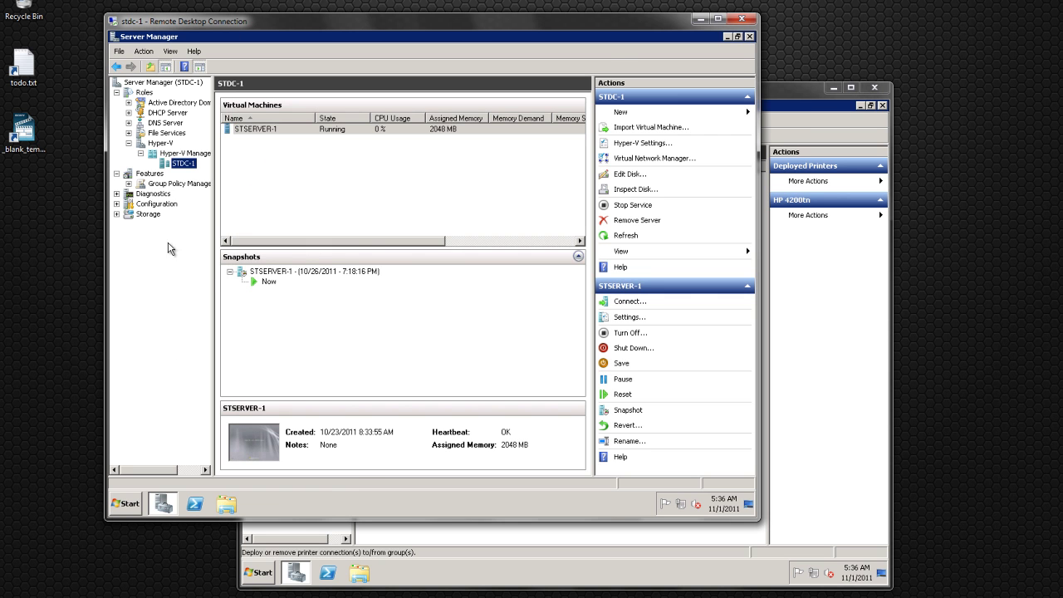
click(128, 143)
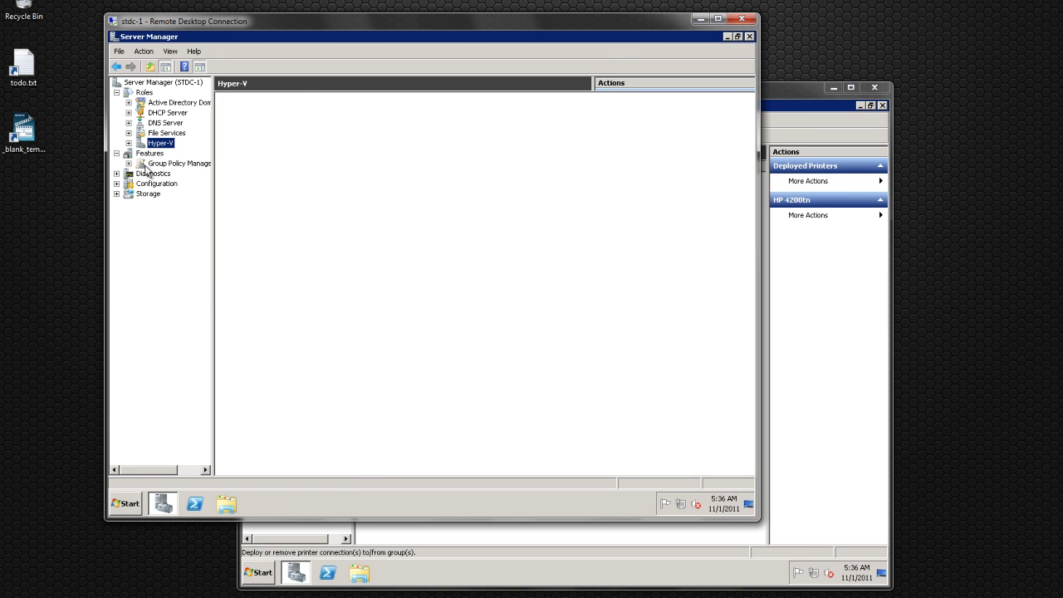
click(151, 163)
click(140, 174)
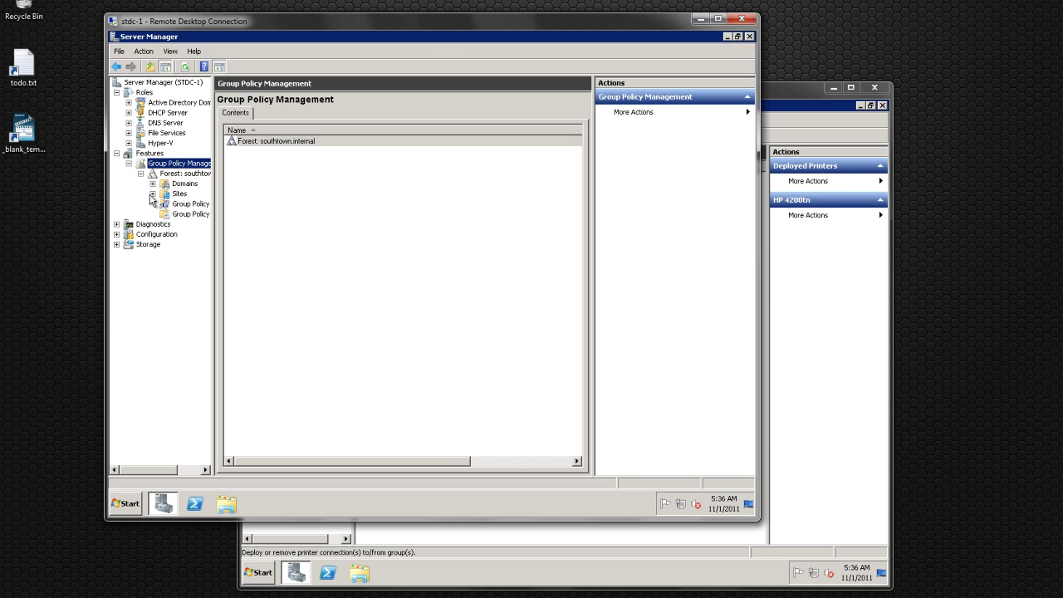
On stserver-1, remove all Group Policy deployments of the HP 4200tn printer and apply the removal.
click(617, 531)
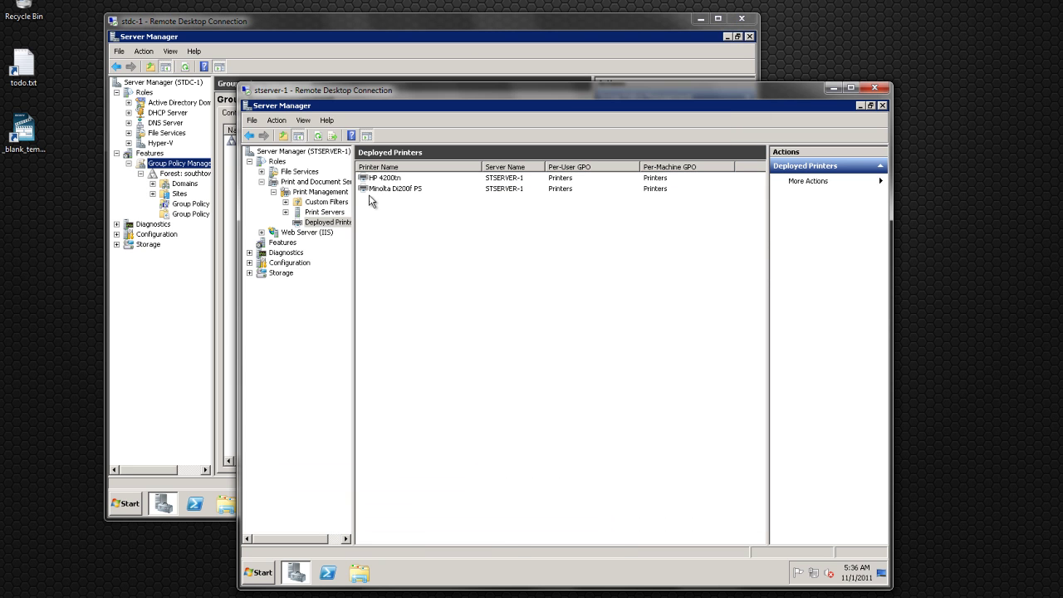
right_click(376, 179)
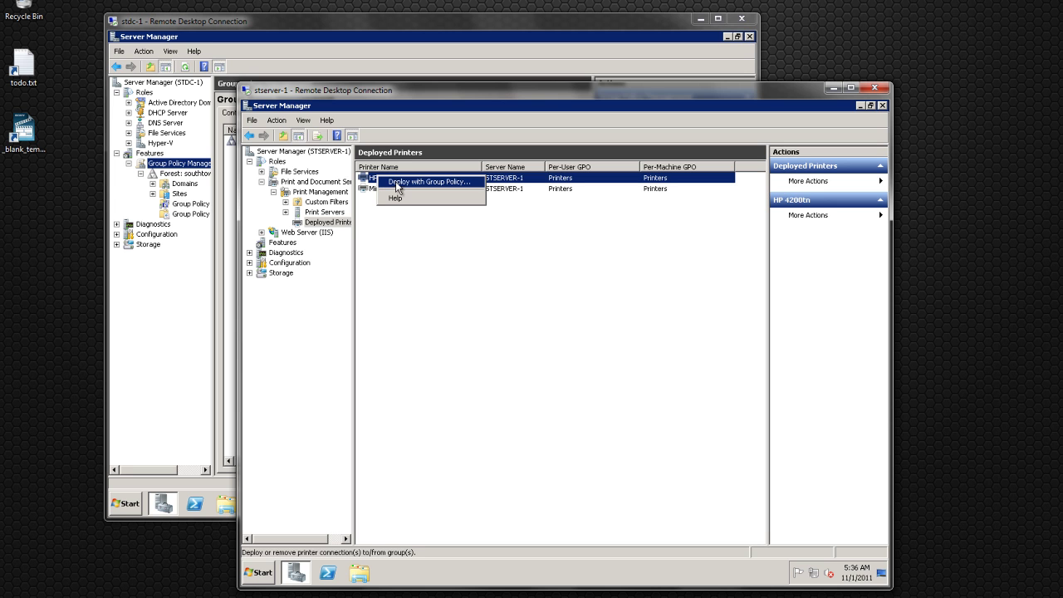
click(399, 181)
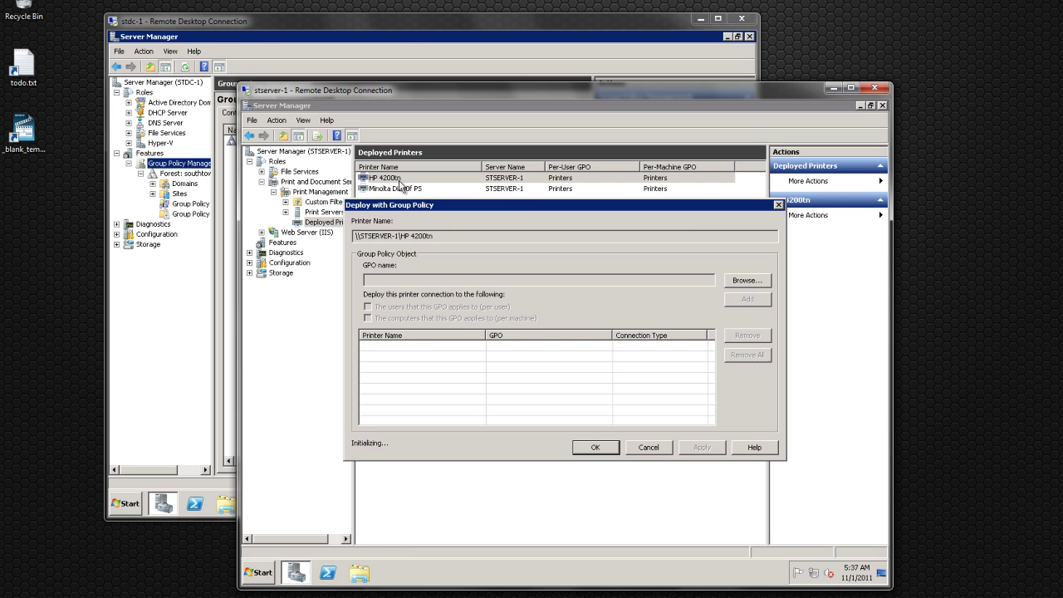
drag(429, 205, 374, 171)
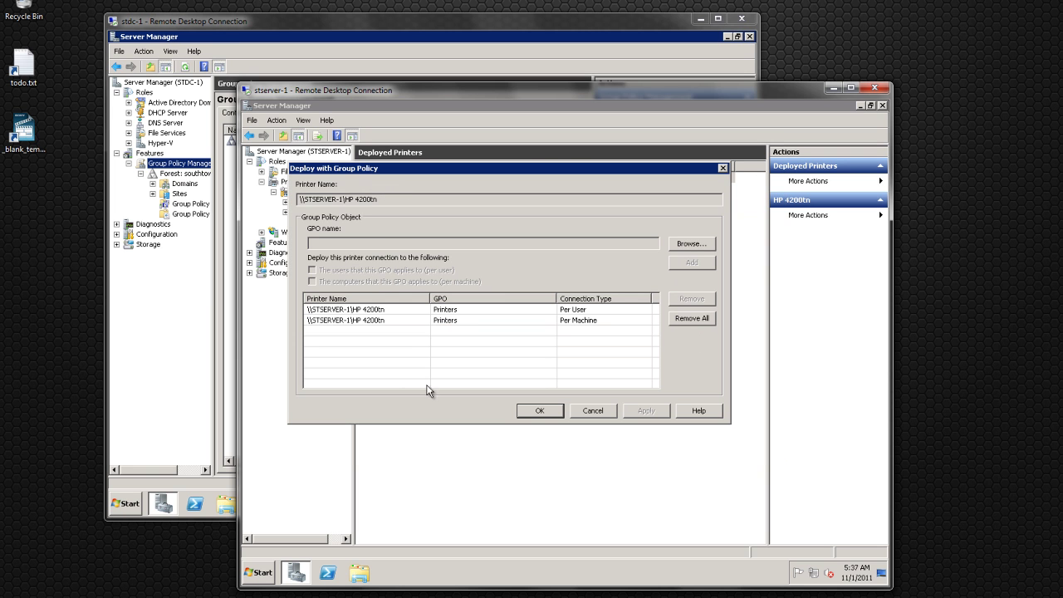
click(402, 322)
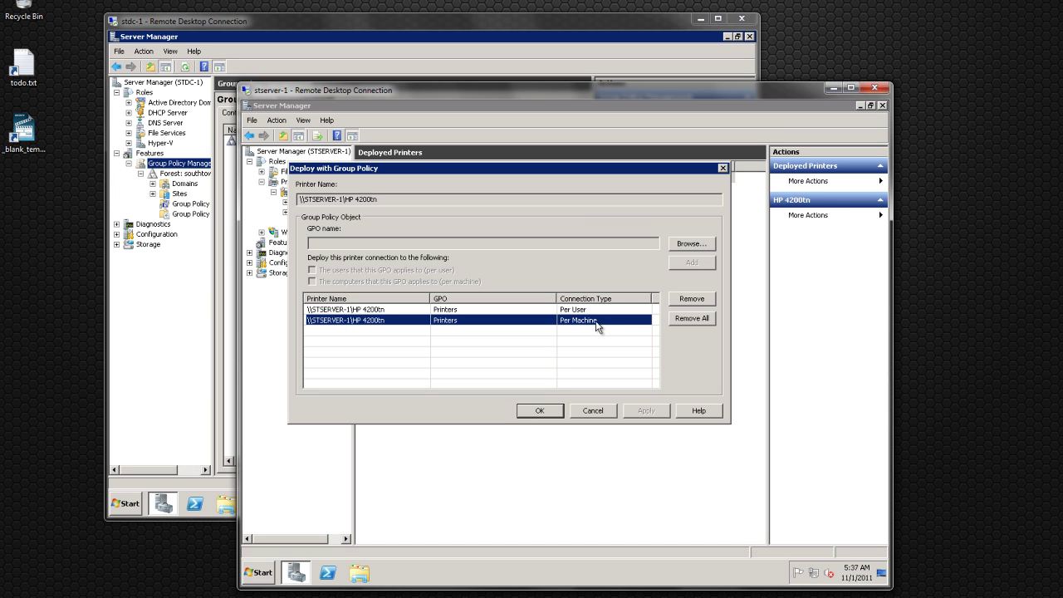
click(694, 323)
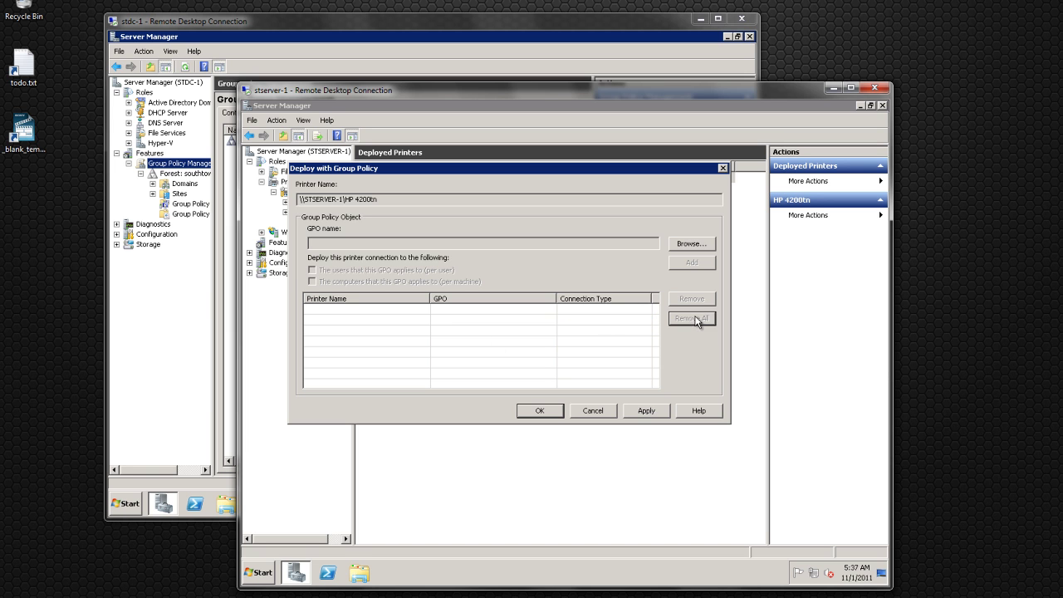
click(655, 410)
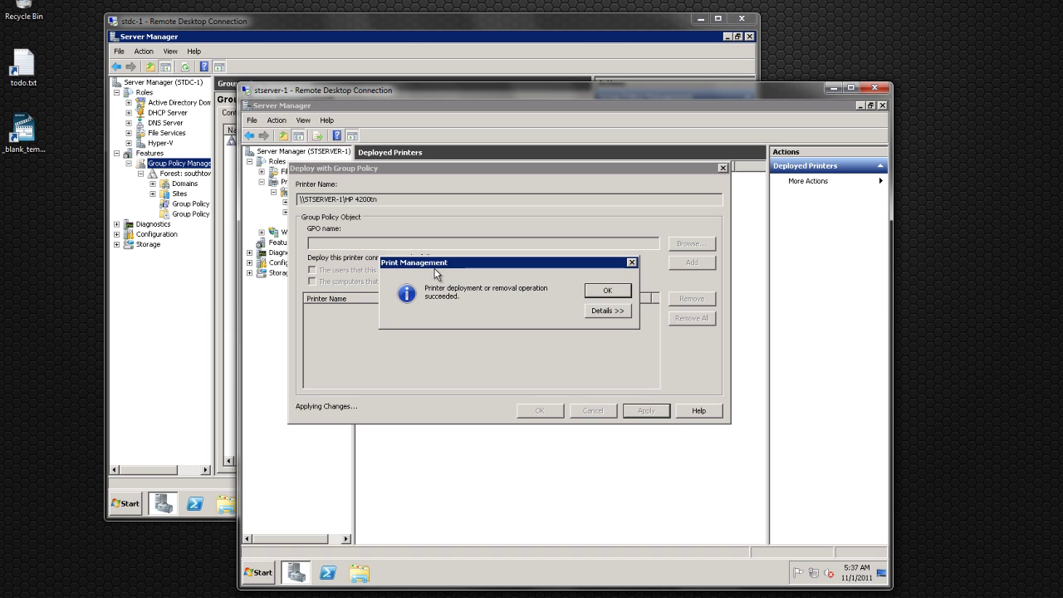
click(609, 295)
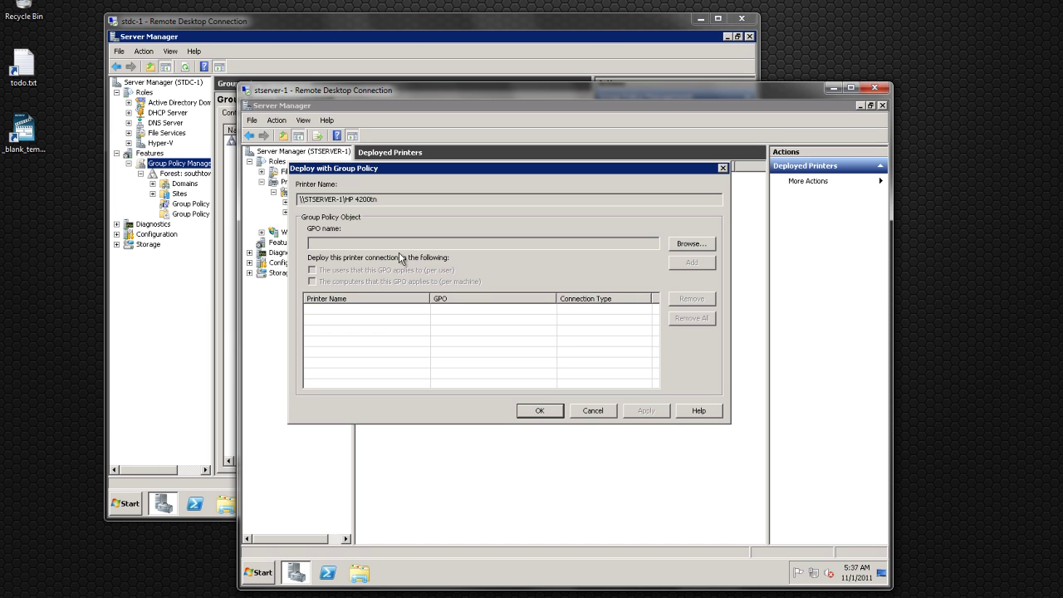
Browse for a Group Policy Object to deploy the HP 4200tn printer with.
drag(304, 200, 378, 200)
click(378, 199)
click(704, 244)
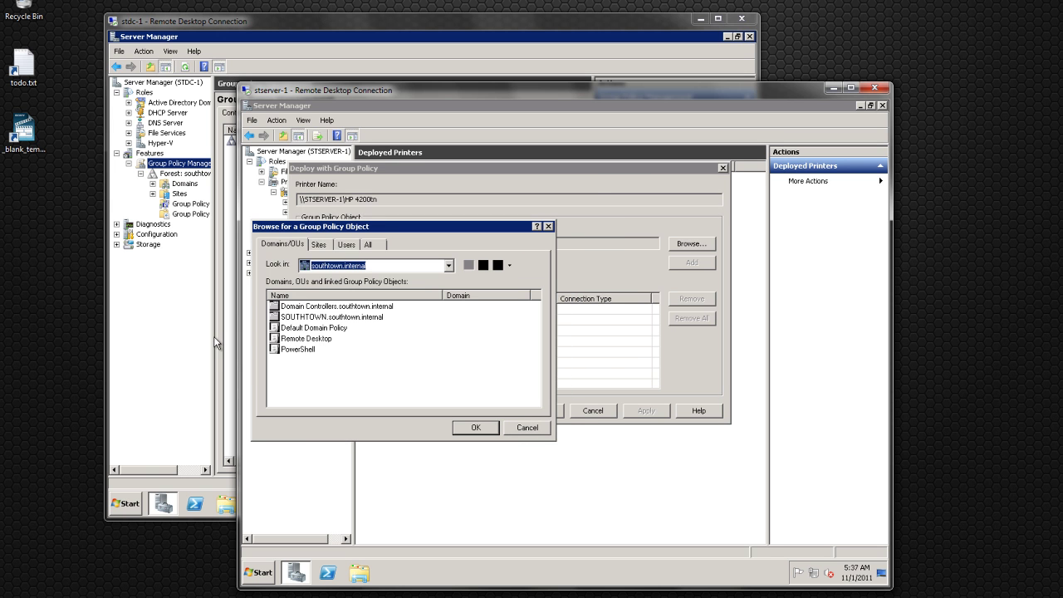
On stdc-1, expand the southtown.internal domain and the SOUTHTOWN organizational unit, and select its Printers GPO.
click(185, 337)
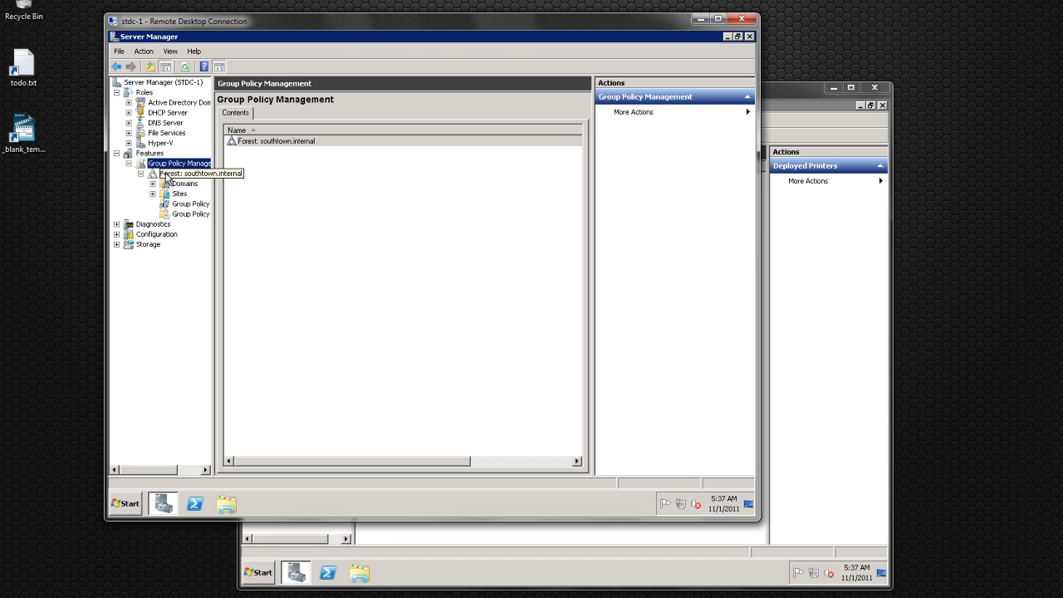
click(154, 184)
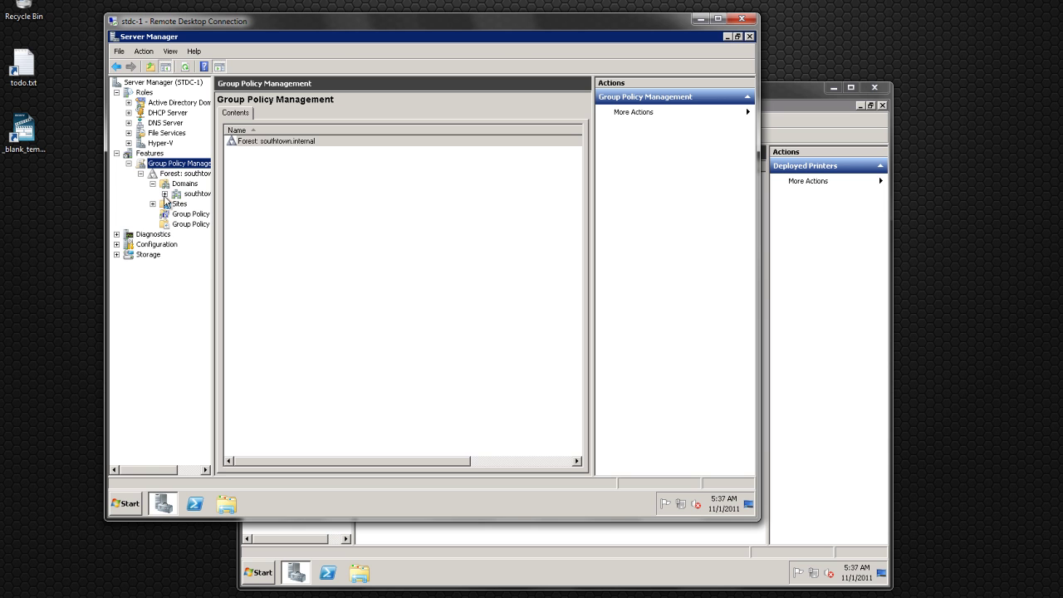
click(164, 193)
drag(149, 467, 170, 466)
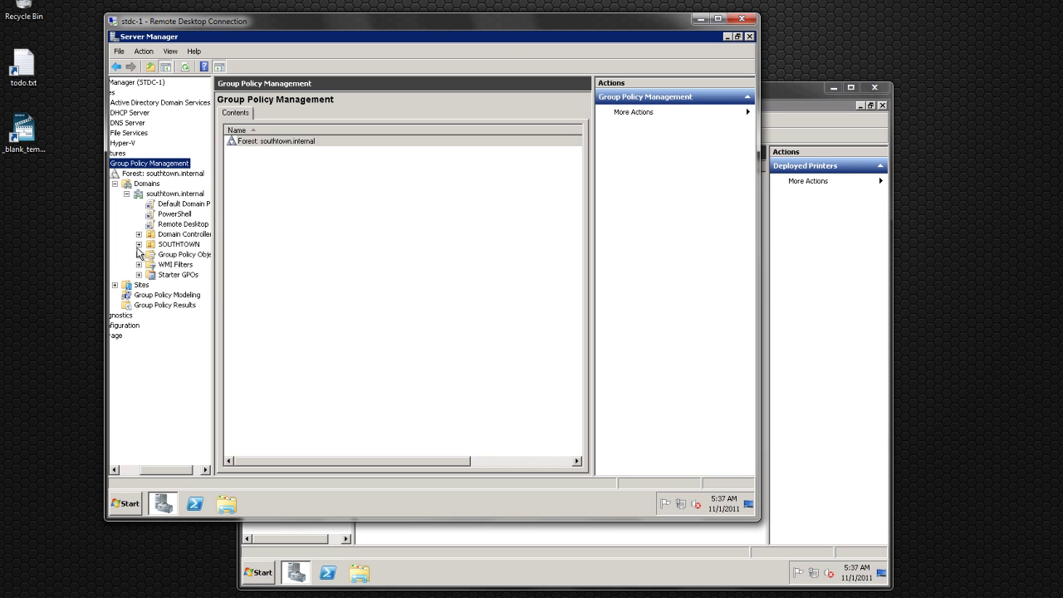
click(138, 244)
click(178, 256)
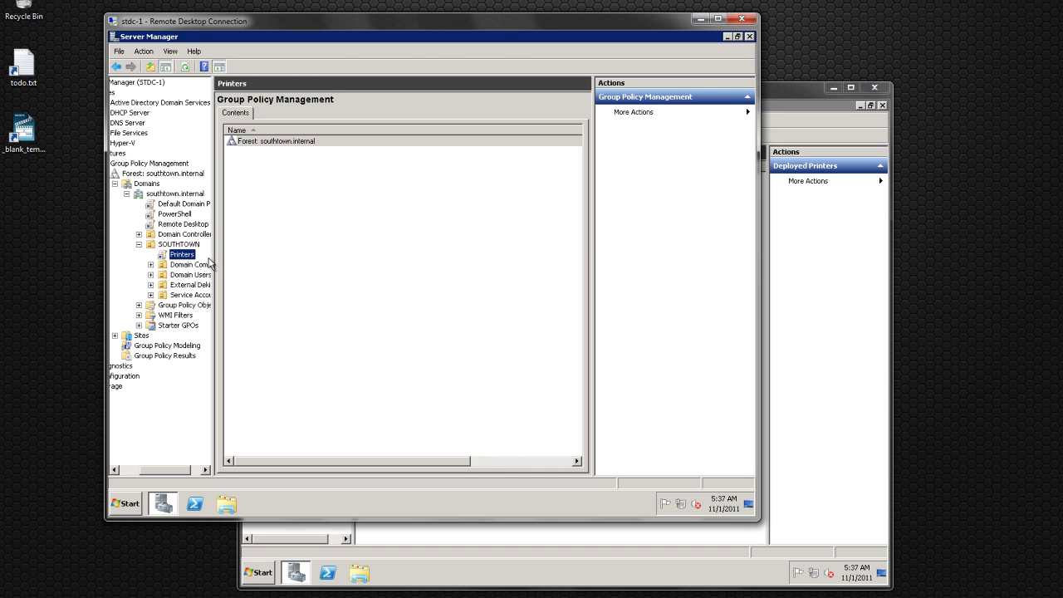
Create a GPO named printer2 linked to the SOUTHTOWN organizational unit, and select the existing Printers GPO.
right_click(186, 245)
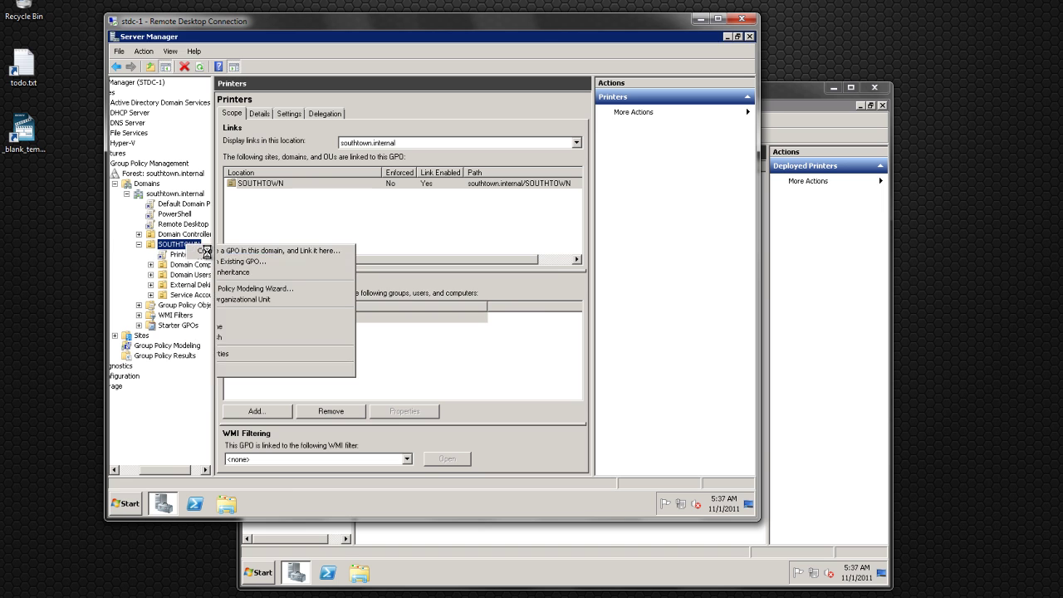
click(208, 251)
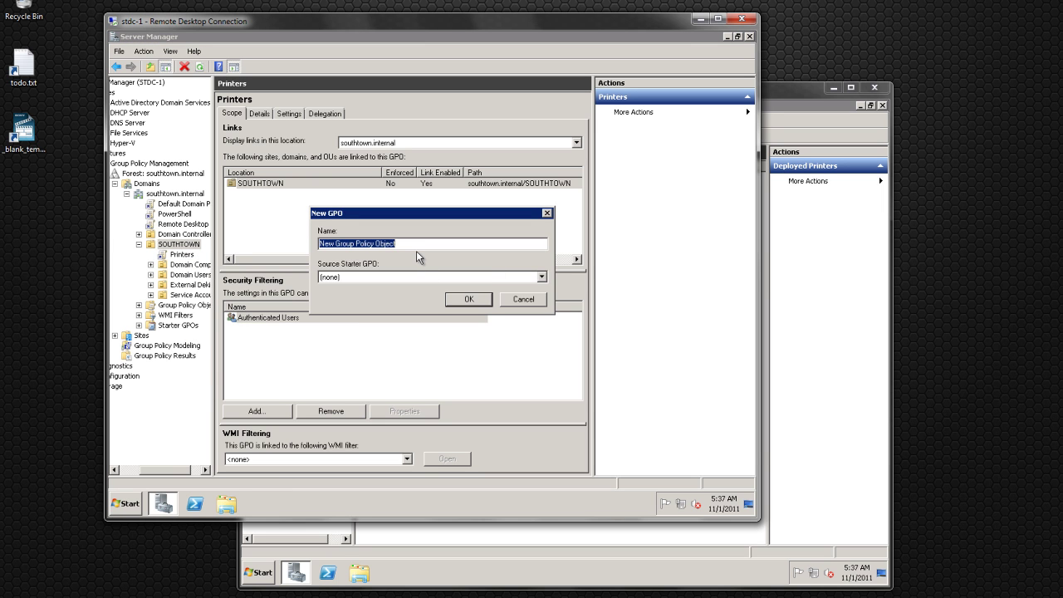
text(printer2)
click(479, 298)
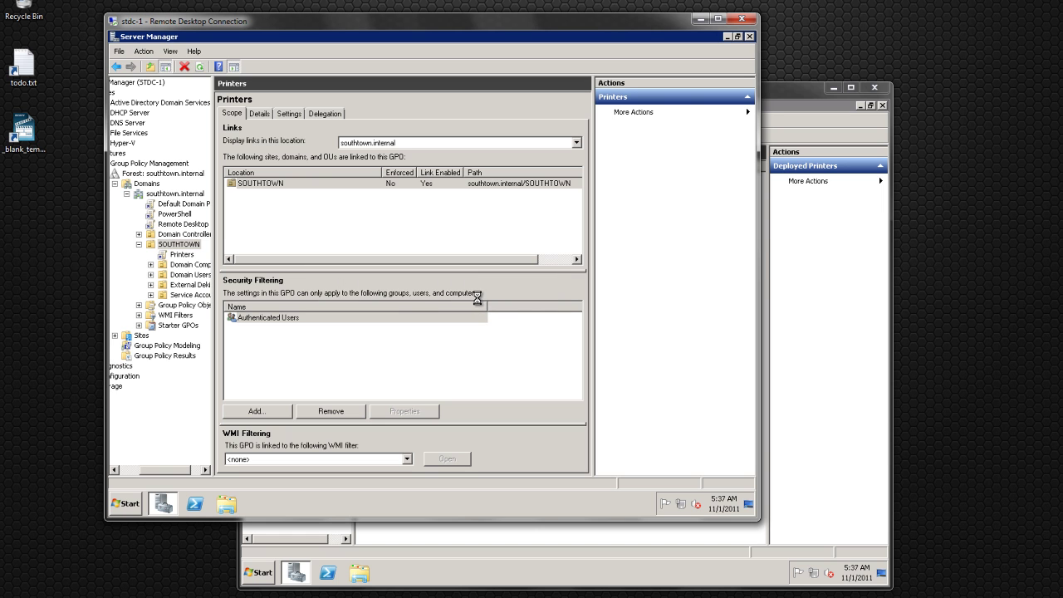
click(181, 265)
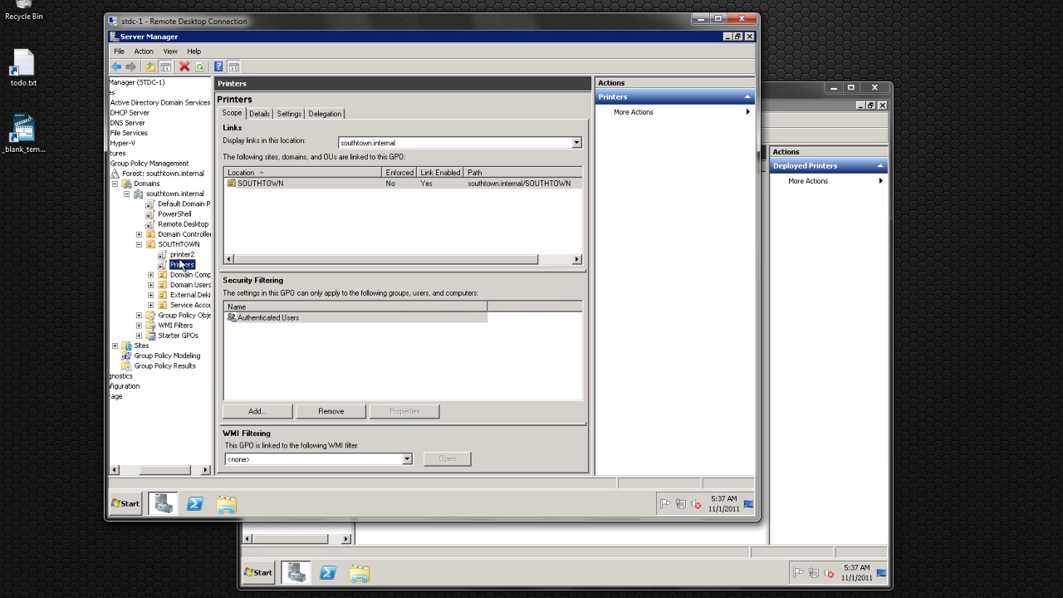
On stserver-1, choose the printer2 GPO from the SOUTHTOWN organizational unit for deploying the HP 4200tn printer.
click(181, 264)
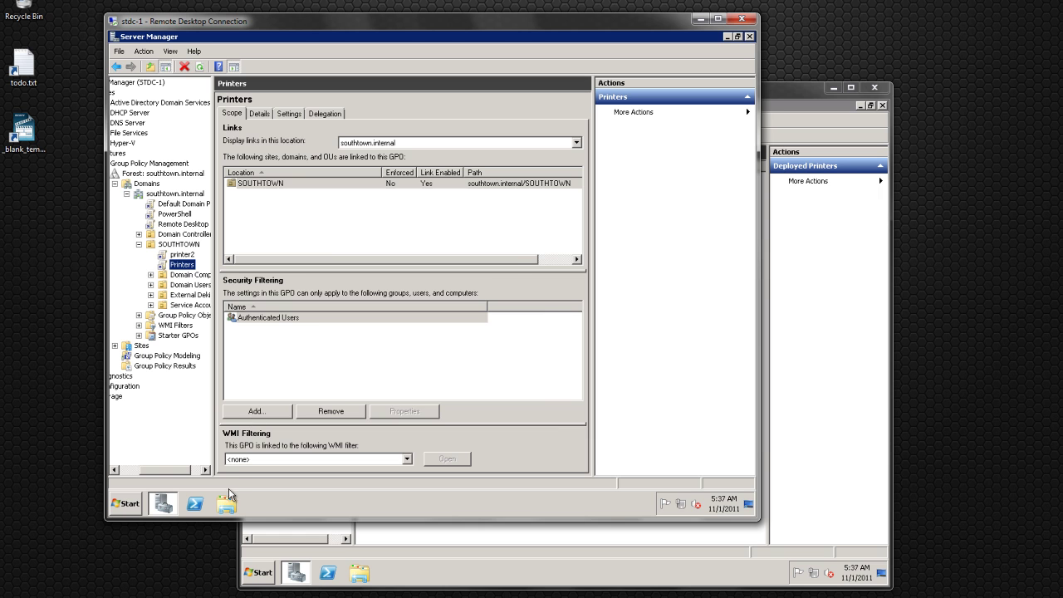
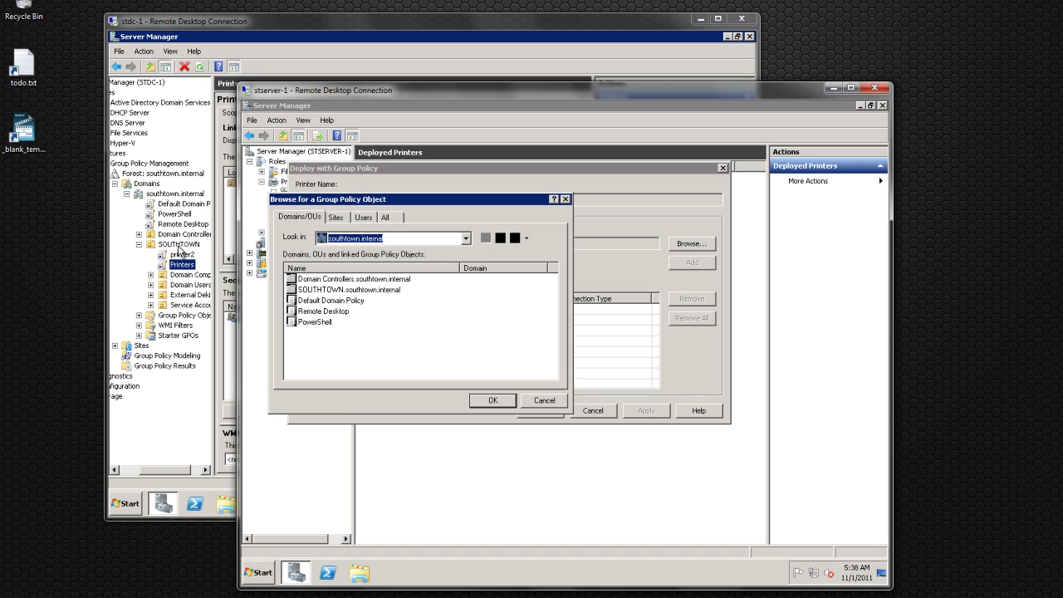
click(318, 291)
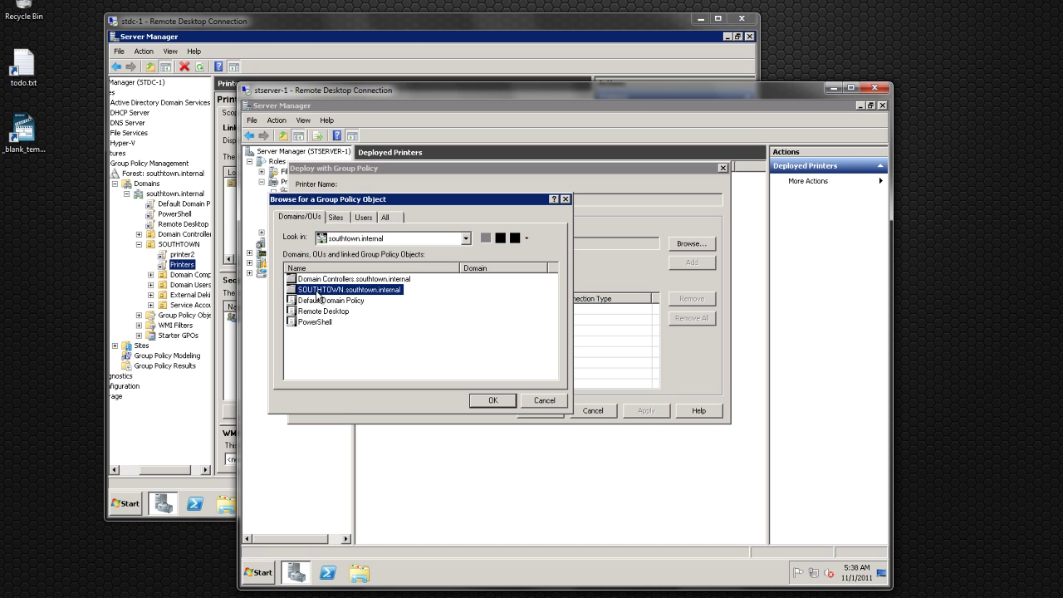
double_click(319, 295)
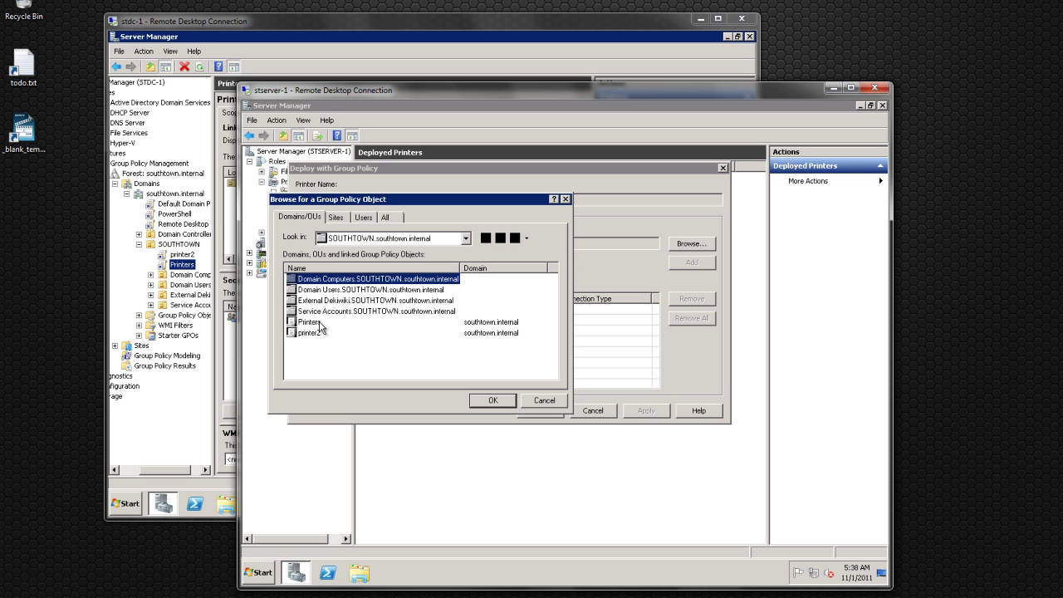
click(314, 333)
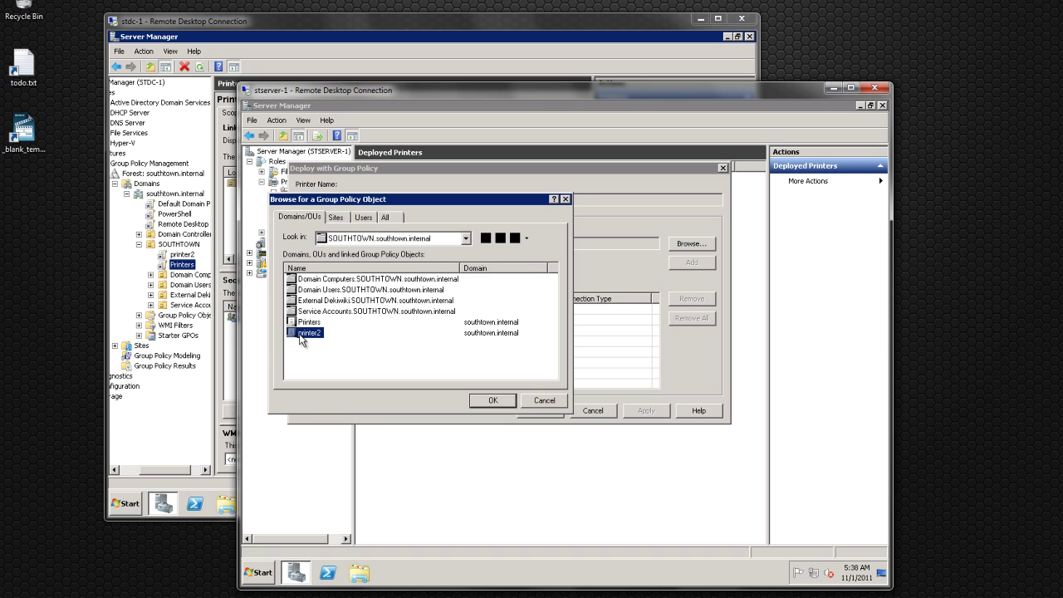
double_click(301, 333)
double_click(355, 242)
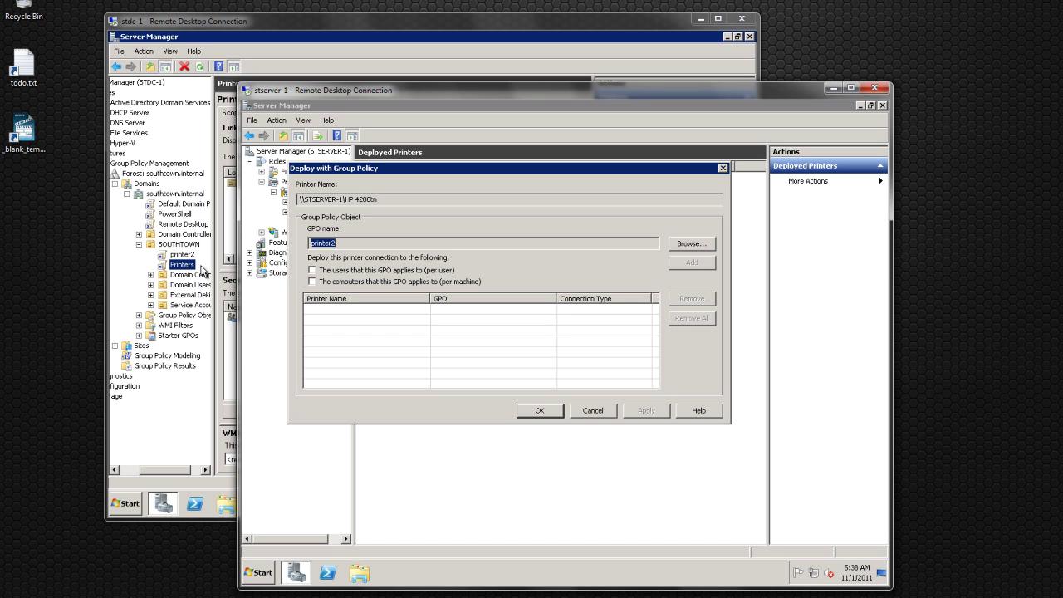
Add per-user and per-machine deployments of the HP 4200tn through the printer2 GPO, then cancel the deployment dialog.
click(355, 272)
click(325, 282)
click(698, 263)
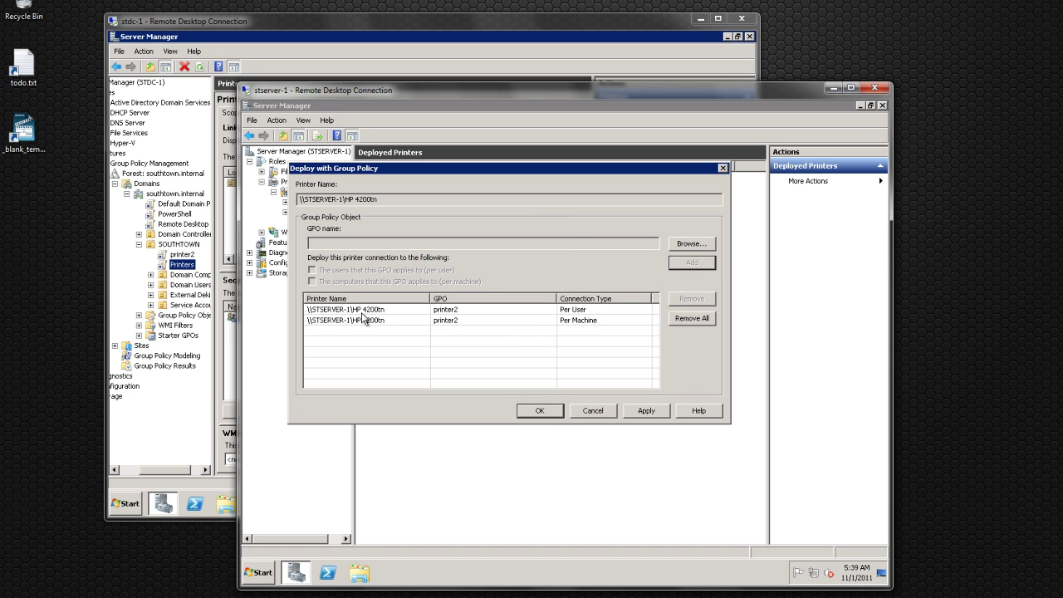
click(313, 309)
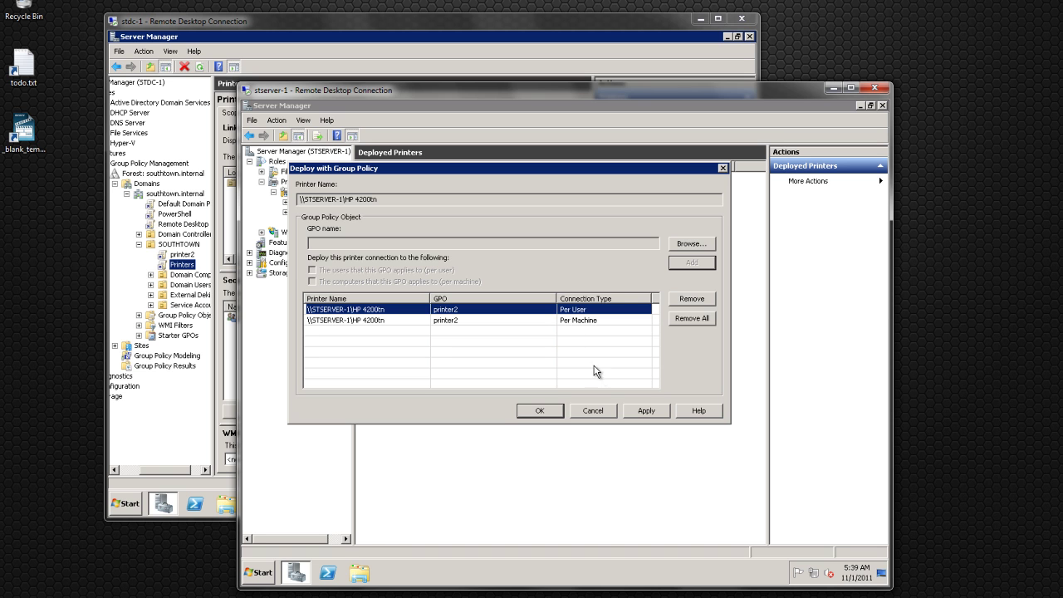
click(607, 412)
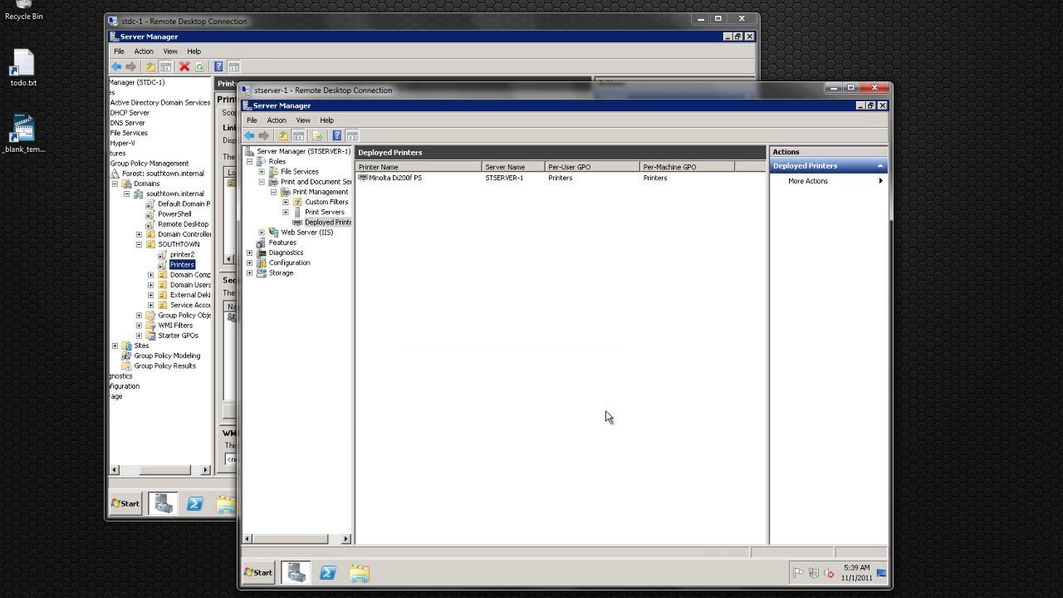
List the printers on the STSERVER-1 print server, select the HP 4200tn and widen the Printer Name column.
right_click(391, 213)
click(334, 220)
click(286, 212)
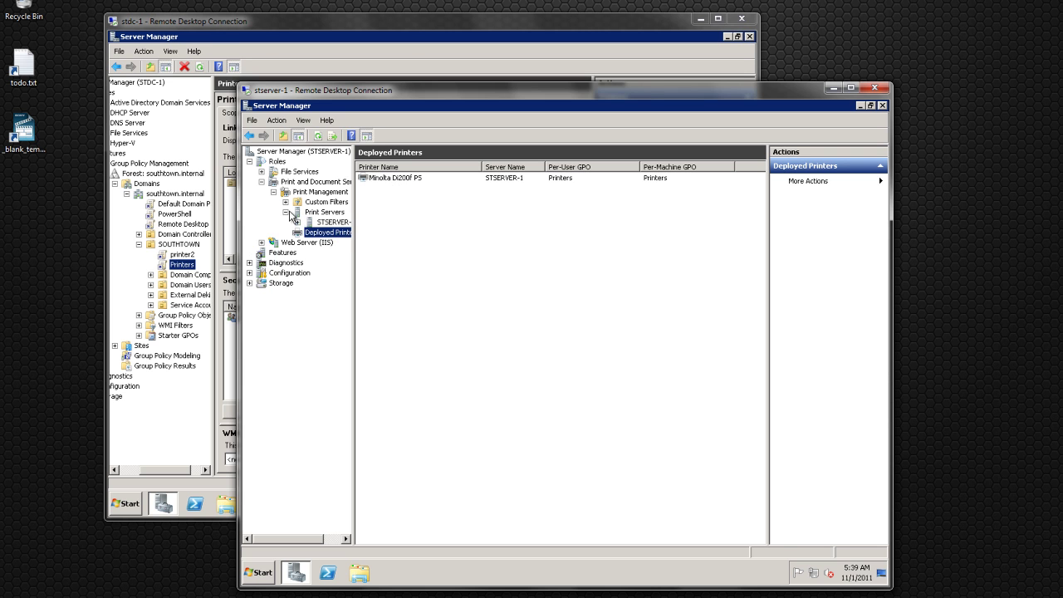
click(296, 222)
click(337, 262)
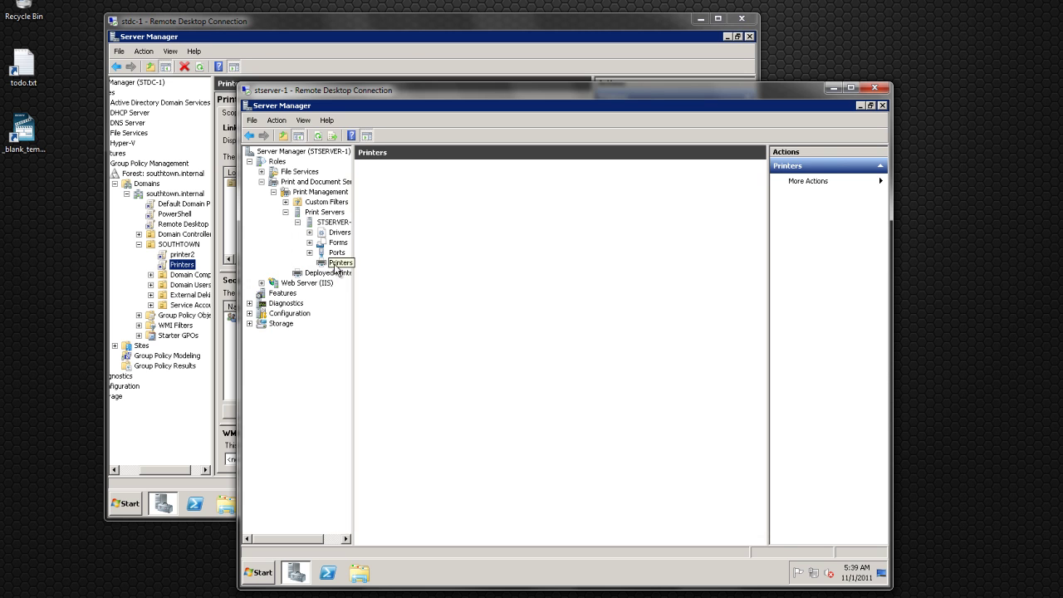
click(384, 190)
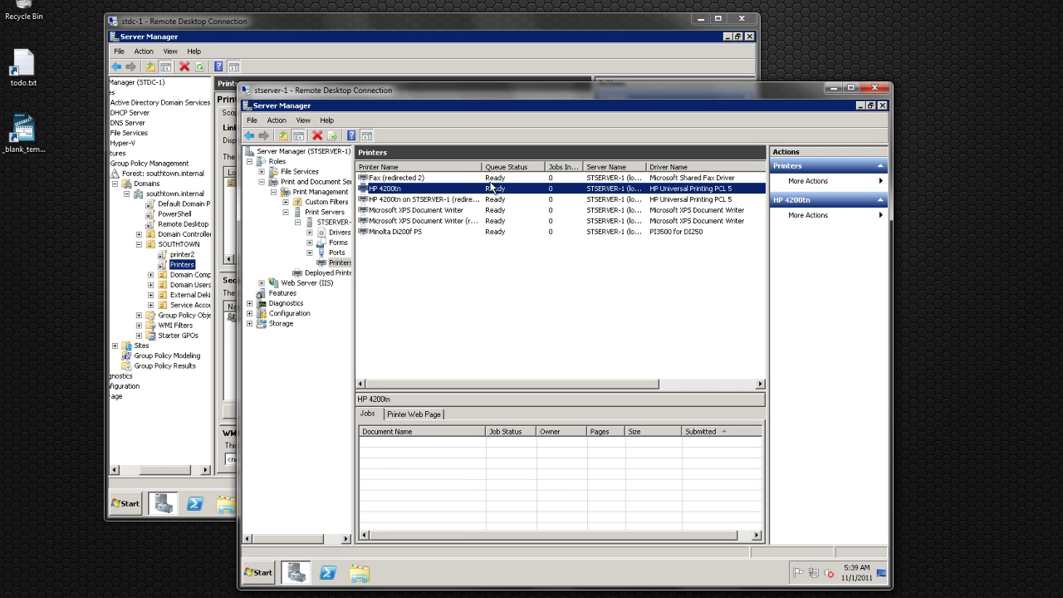
drag(481, 170, 501, 170)
Start deploying the HP 4200tn with Group Policy and choose the Printers GPO from the SOUTHTOWN organizational unit.
right_click(389, 195)
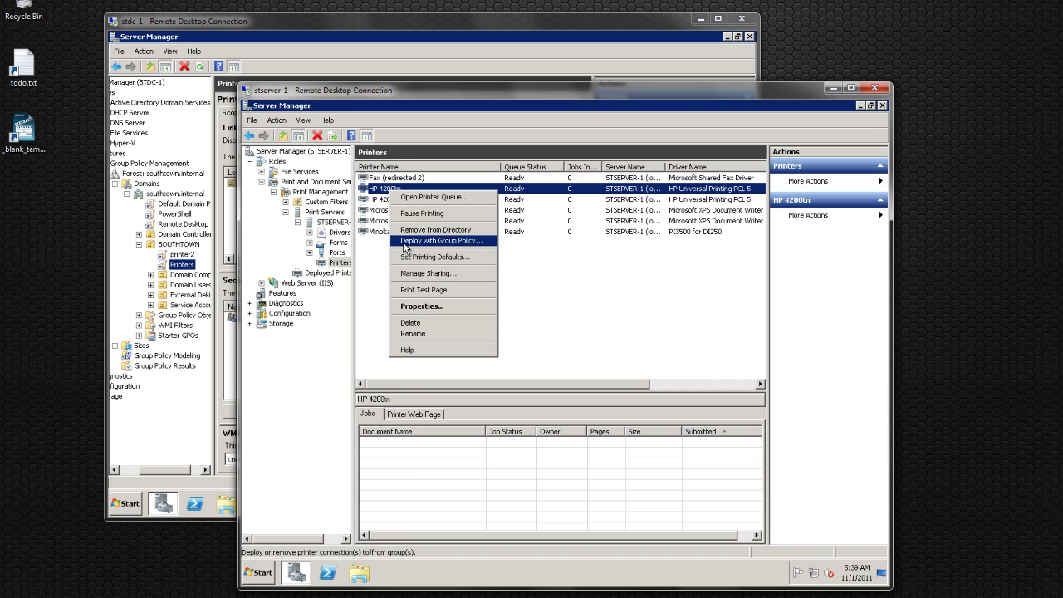
click(407, 244)
click(747, 280)
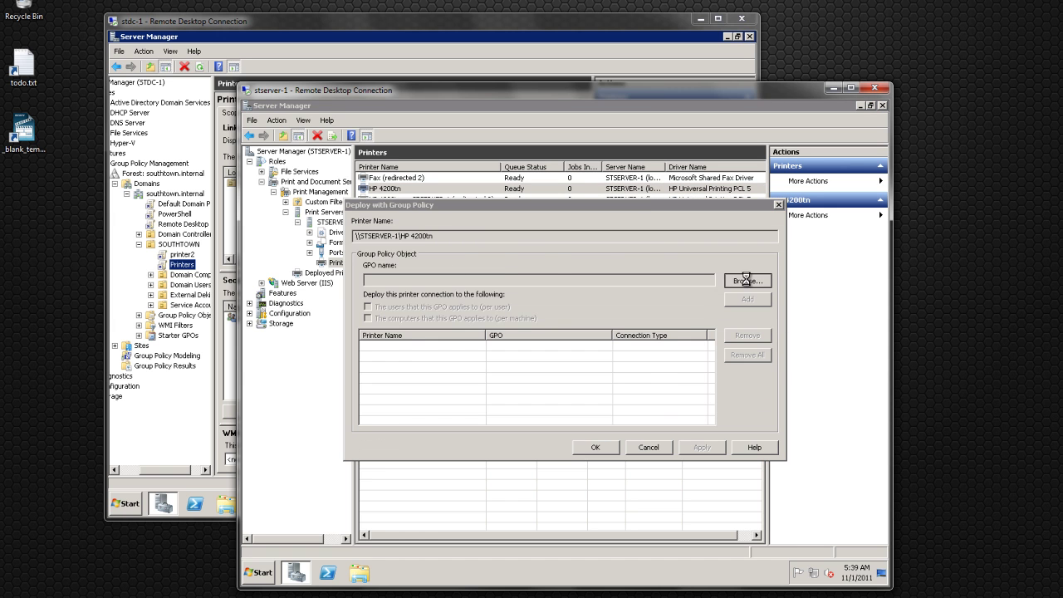
double_click(397, 338)
Add per-user and per-machine deployments of the HP 4200tn through the Printers GPO, apply them and close the dialog.
click(393, 320)
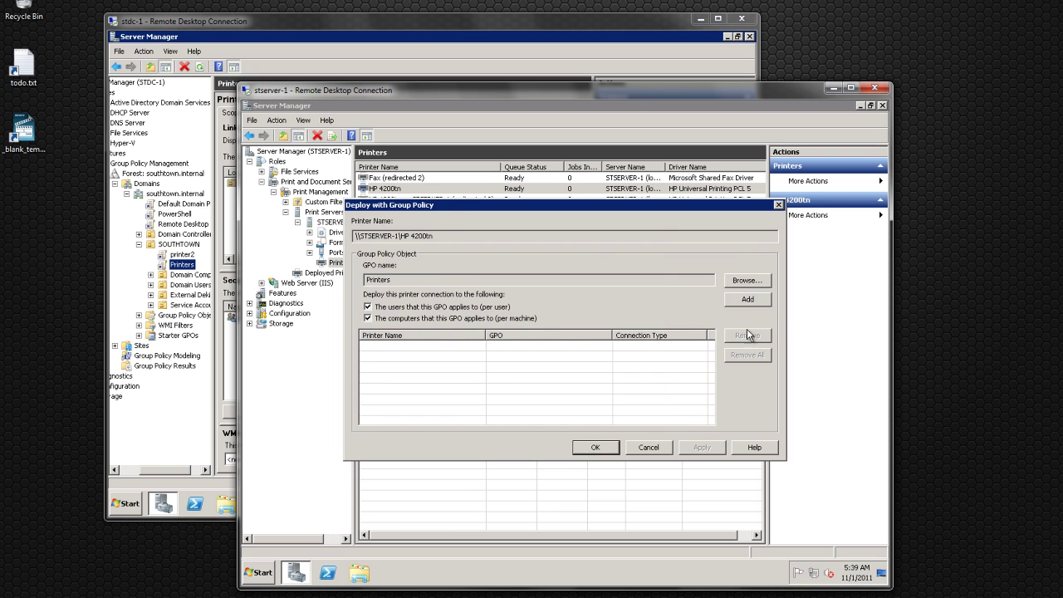
click(747, 298)
click(694, 440)
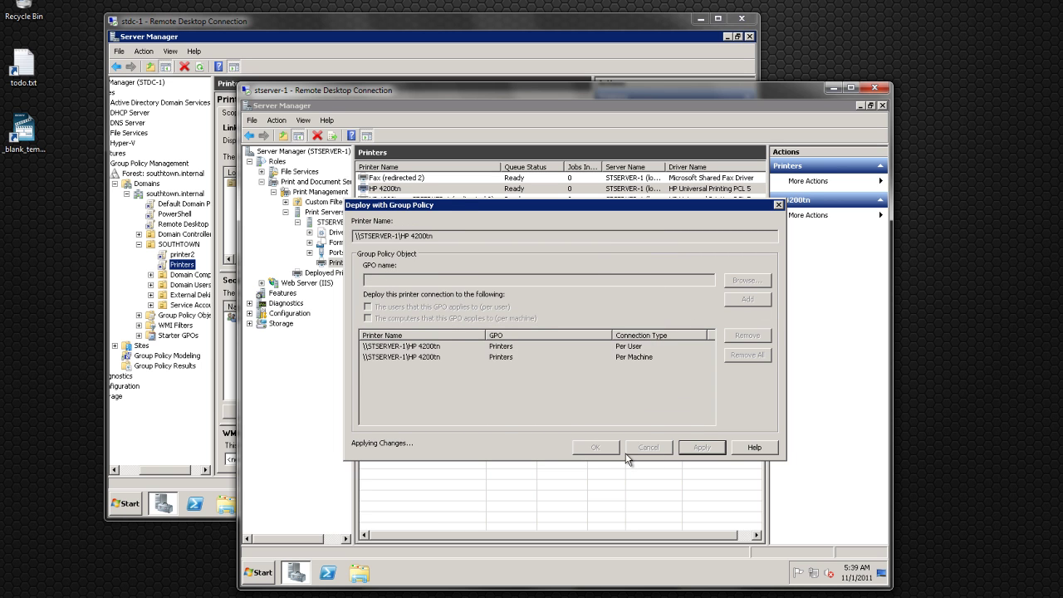
click(671, 329)
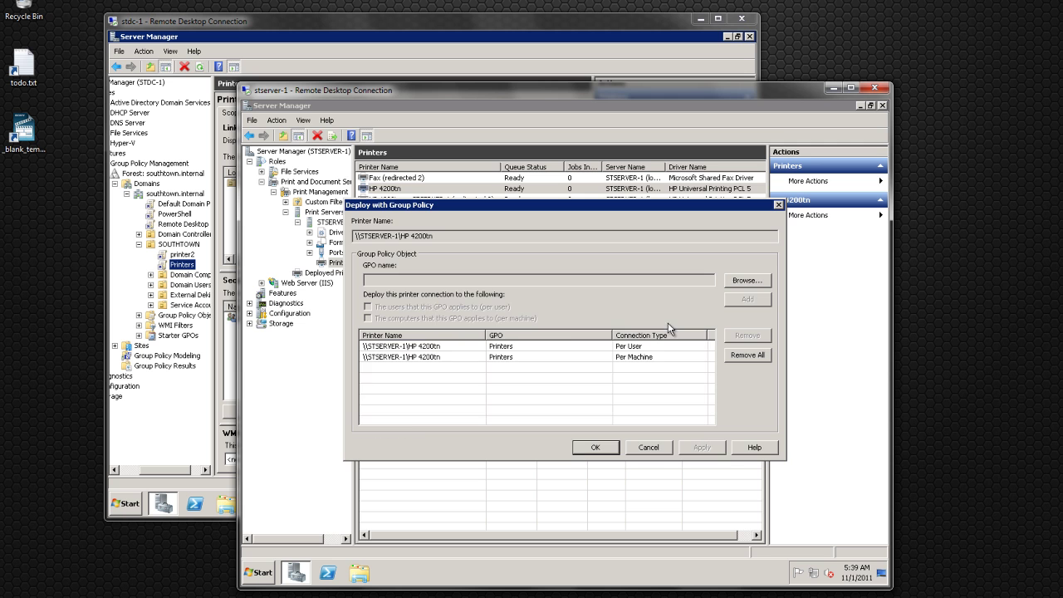
click(592, 446)
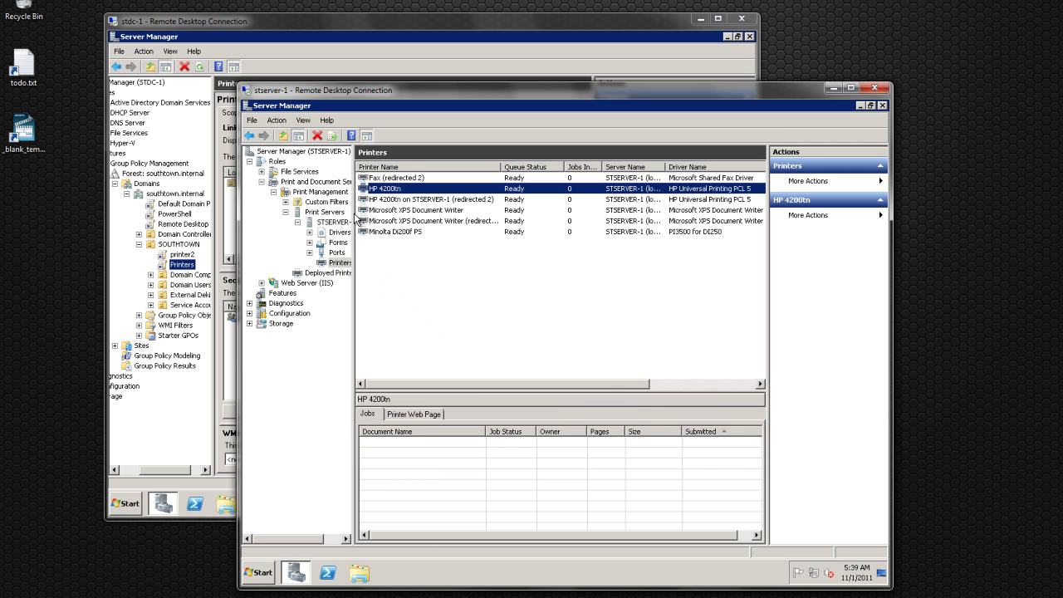
Review the deployed printers and the STSERVER-1 printer list, ending on the deployed printers.
click(307, 274)
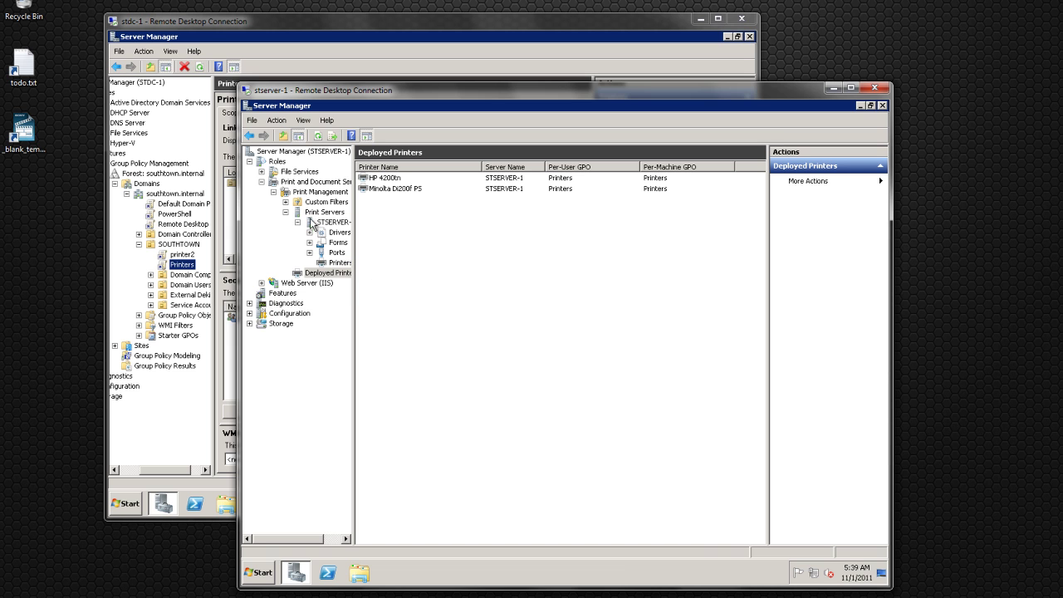
click(339, 264)
right_click(380, 189)
click(326, 273)
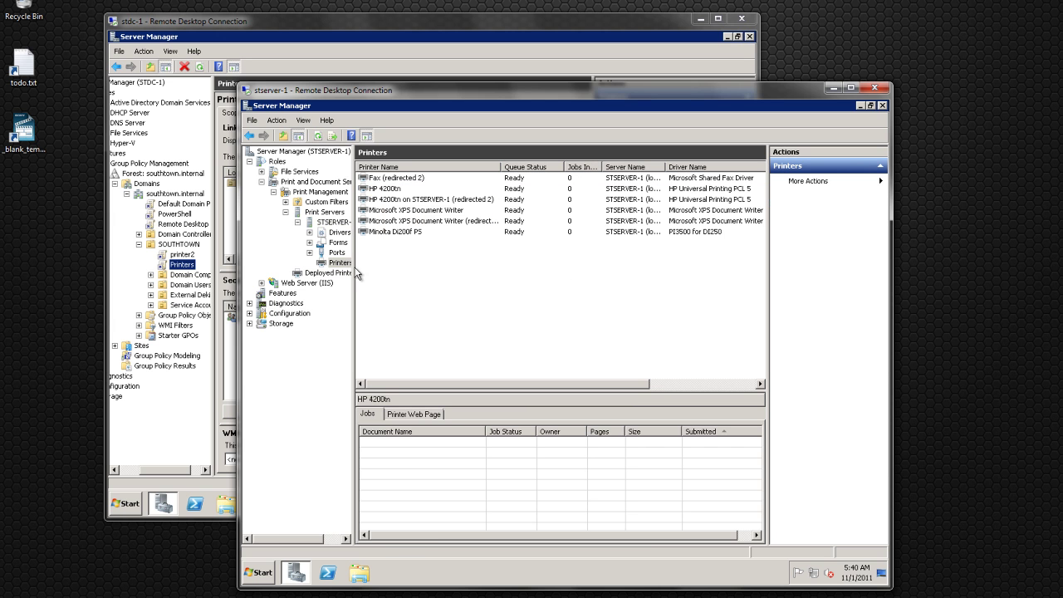
click(324, 273)
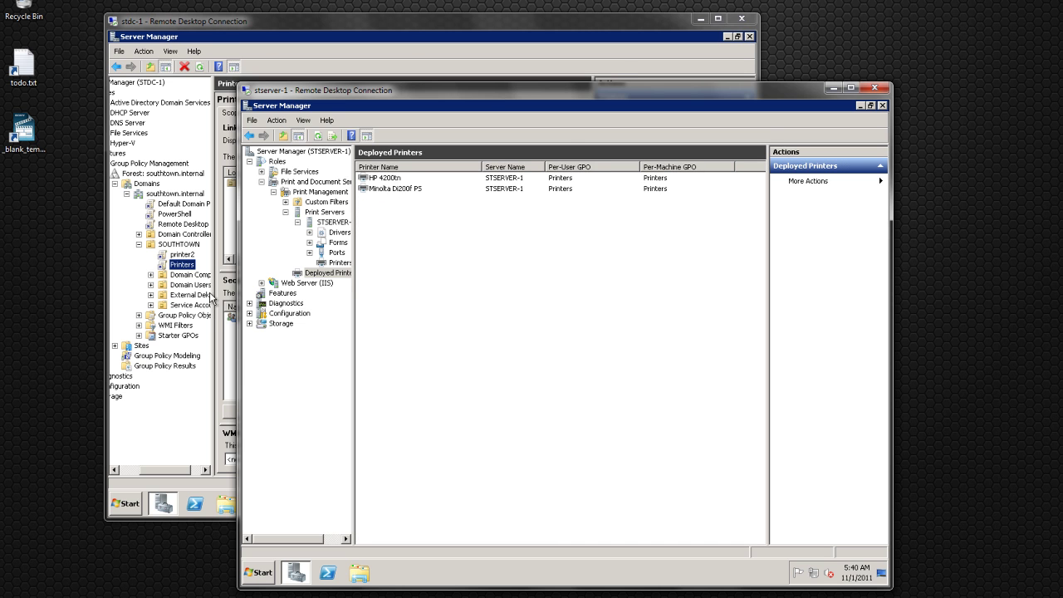
On stdc-1, delete the printer2 GPO link from the SOUTHTOWN organizational unit.
click(169, 264)
right_click(176, 264)
key(Escape)
right_click(178, 256)
click(197, 311)
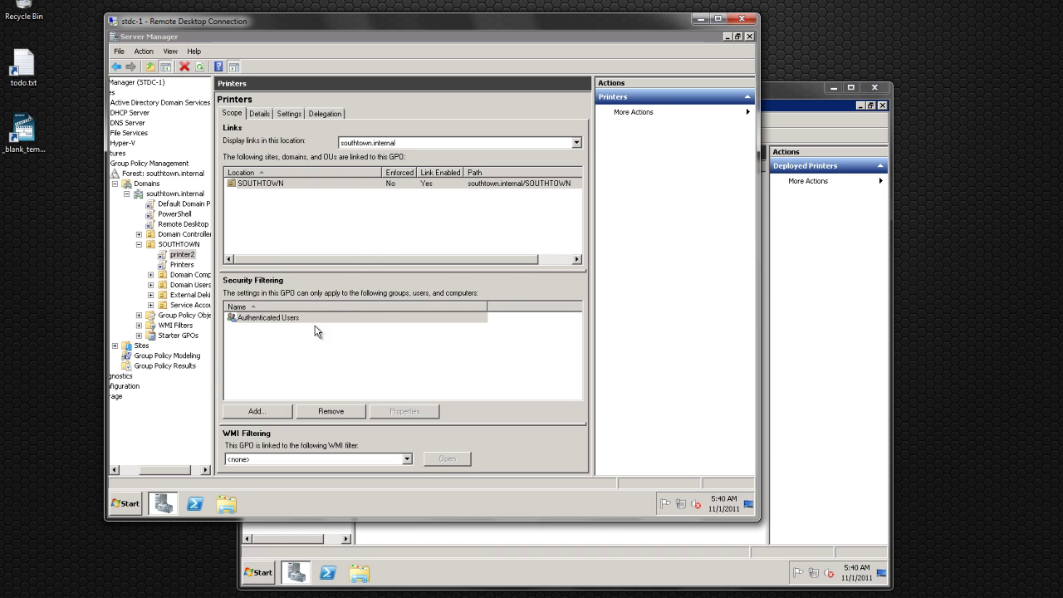
click(431, 291)
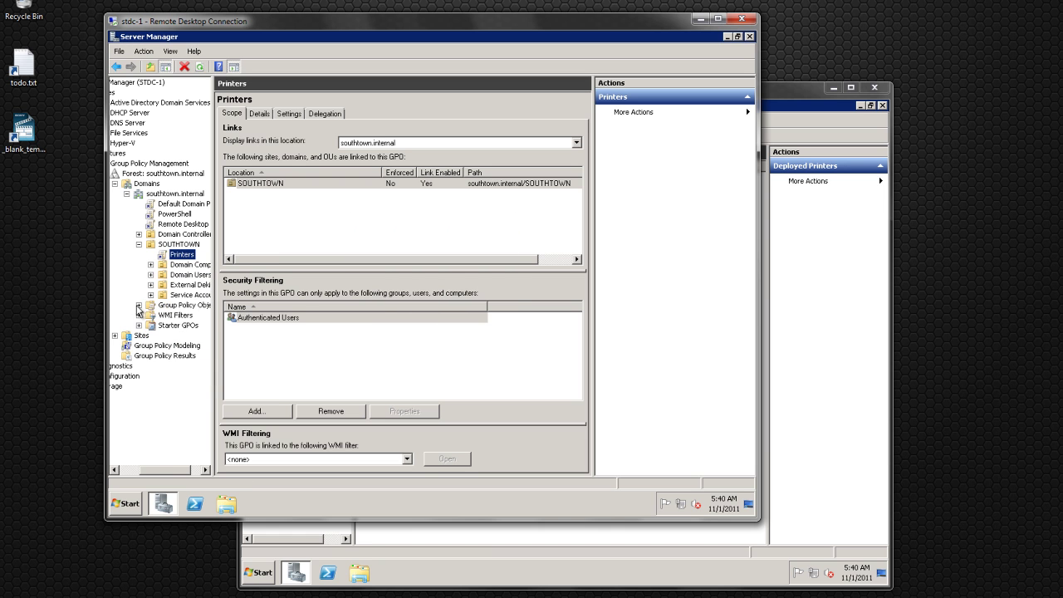
Delete the printer2 GPO from the domain's Group Policy Objects and collapse that container.
click(139, 306)
click(182, 376)
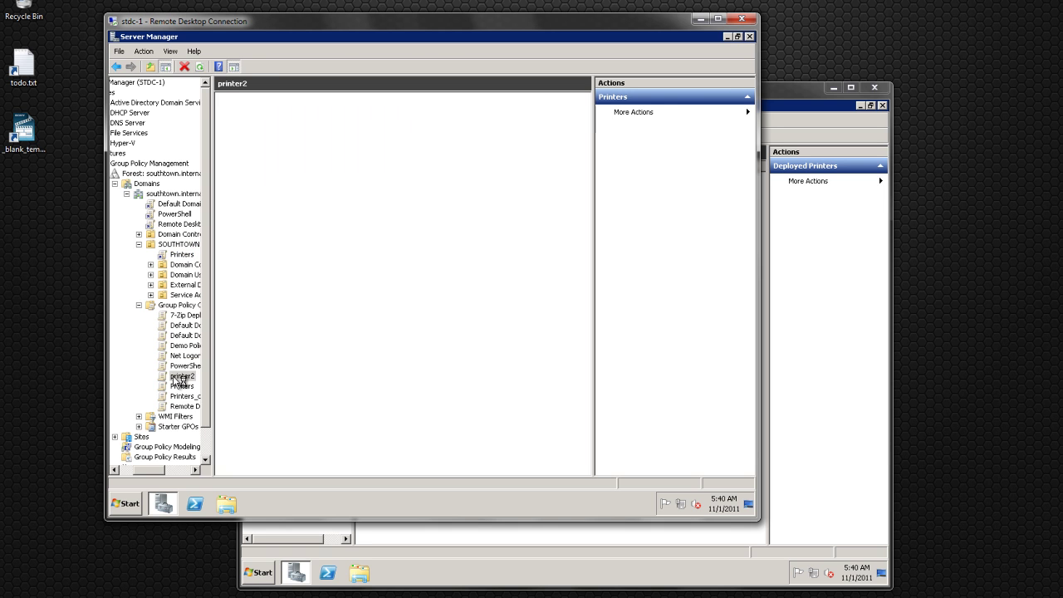
right_click(183, 380)
click(241, 329)
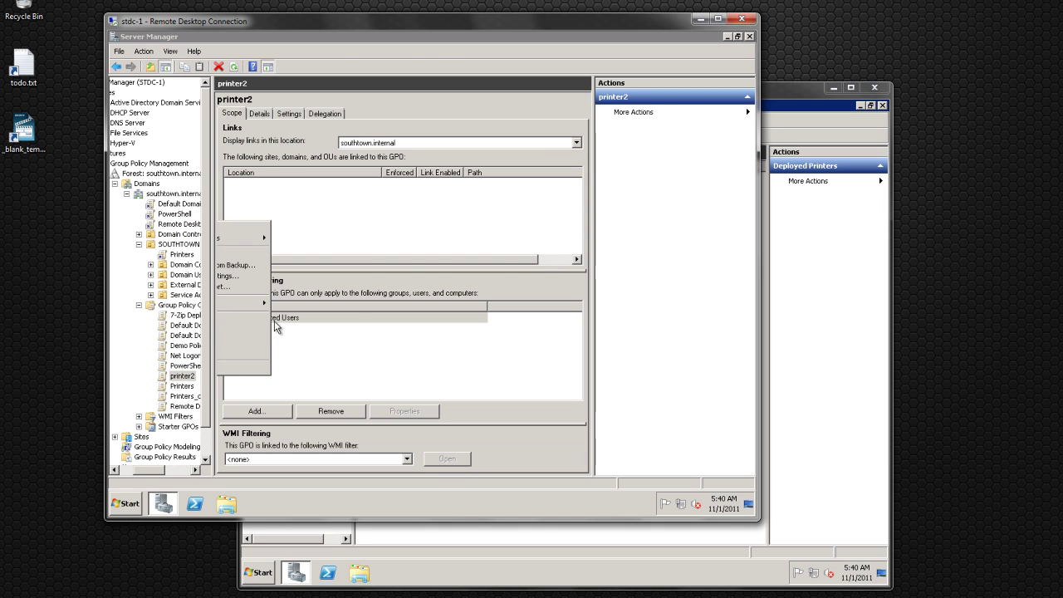
click(472, 269)
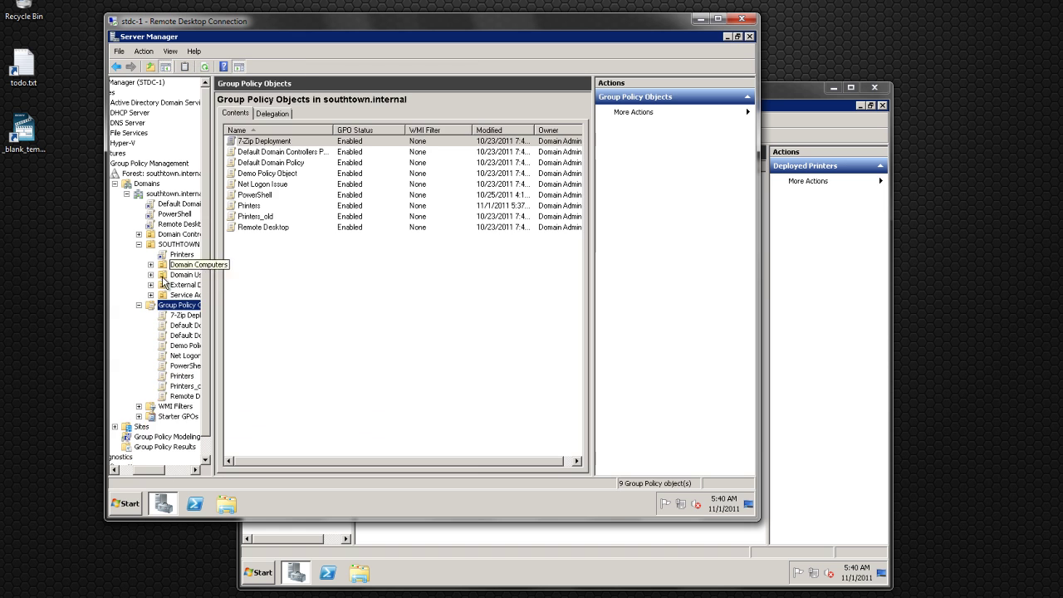
click(139, 305)
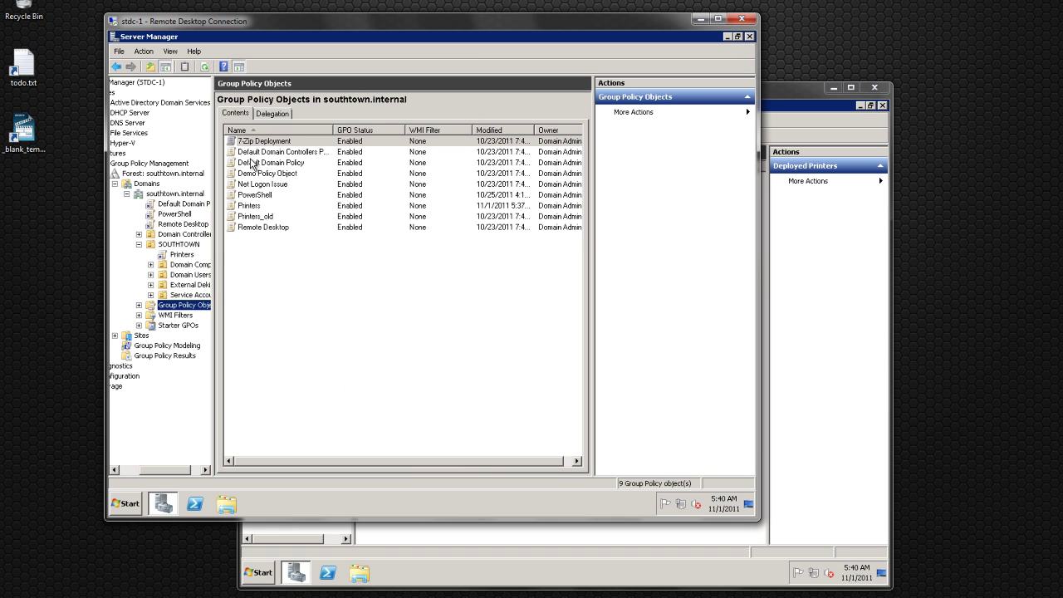
Open Devices and Printers on the local computer and enlarge its window to show all printers.
key(super)
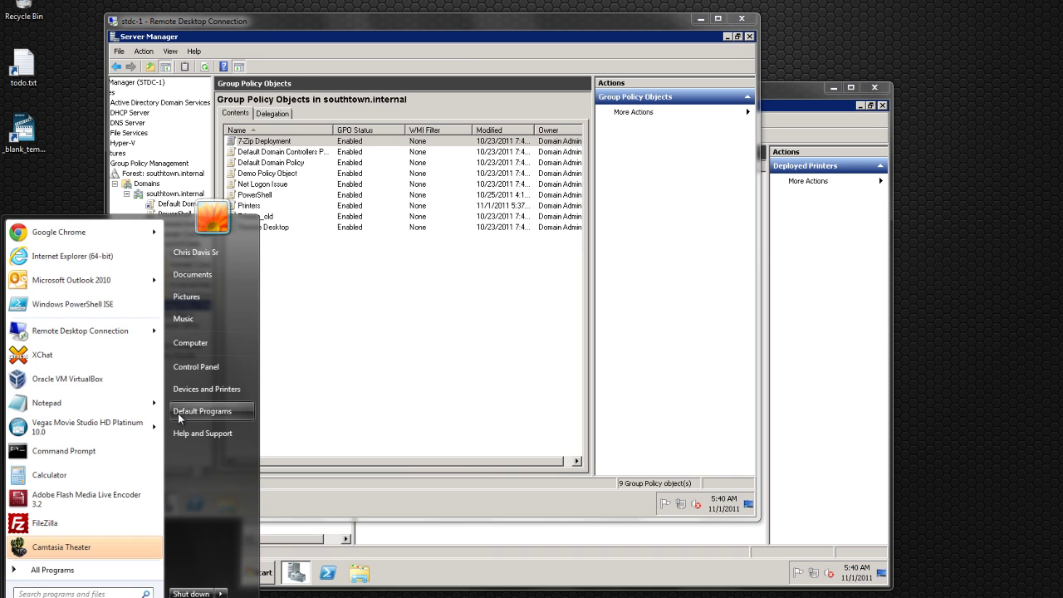
click(197, 398)
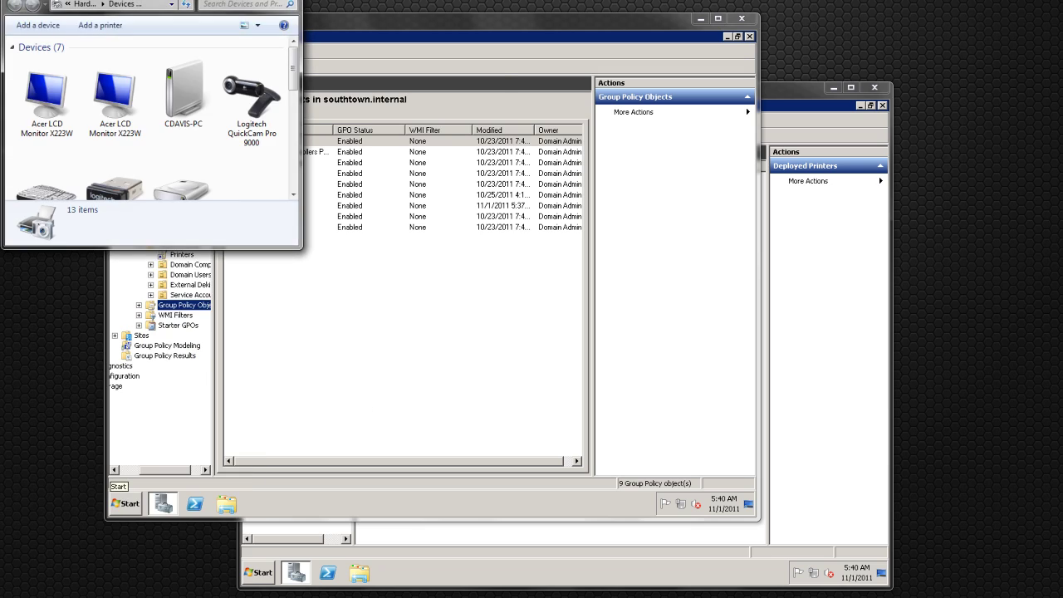
drag(141, 7, 343, 100)
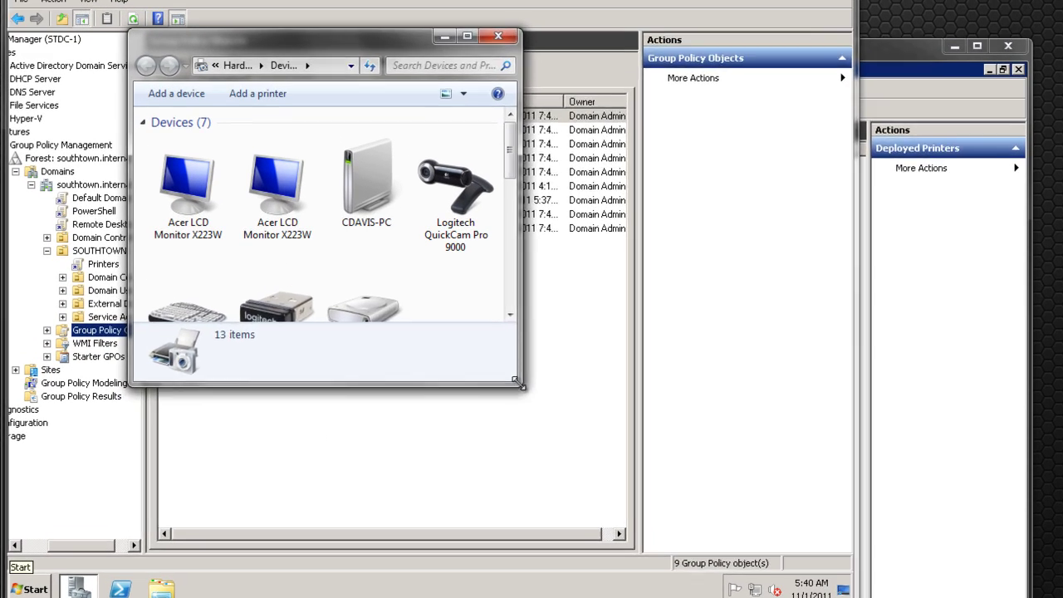
drag(509, 362, 866, 519)
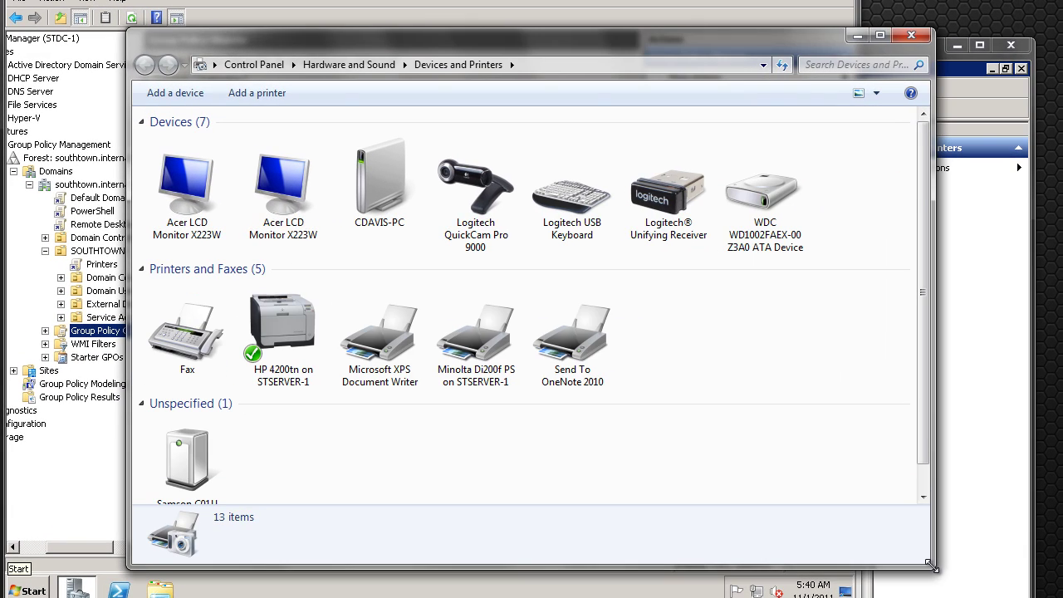
Inspect the HP 4200tn and Minolta Di200f PS printers on STSERVER-1, including the options available for the Minolta.
click(297, 368)
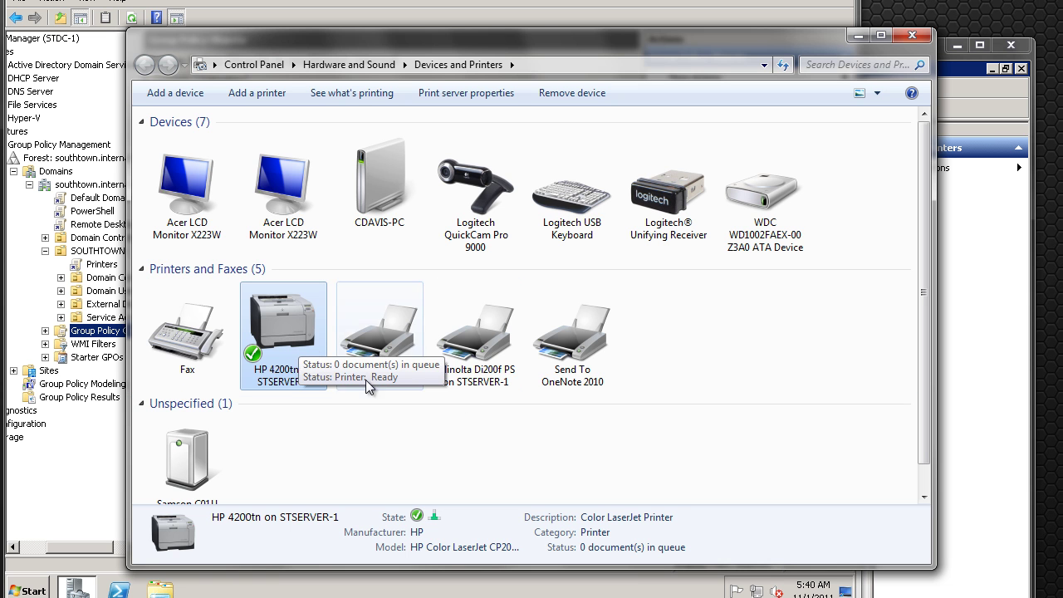
click(495, 370)
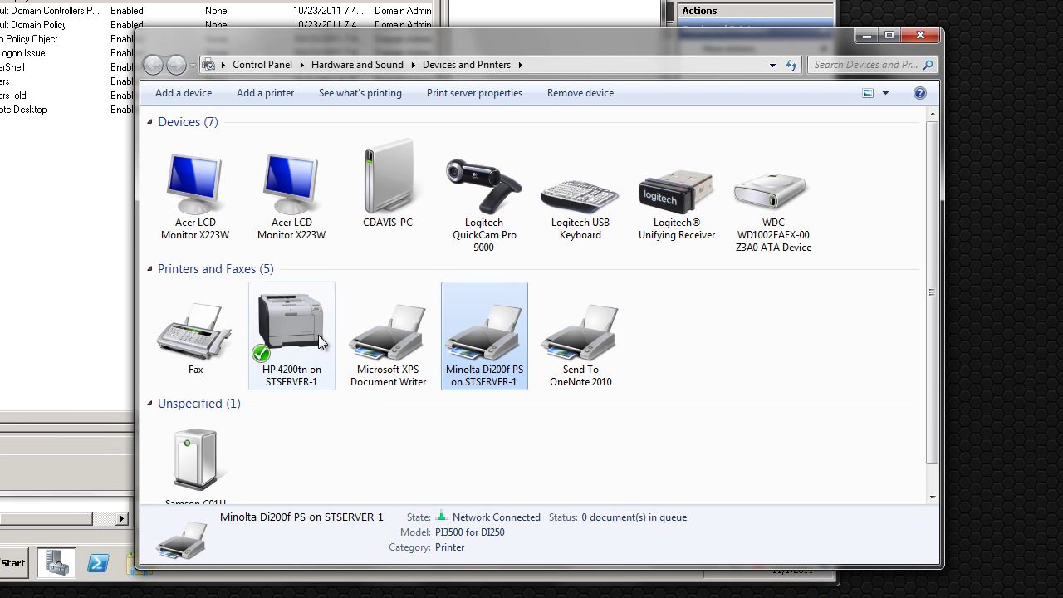
right_click(485, 339)
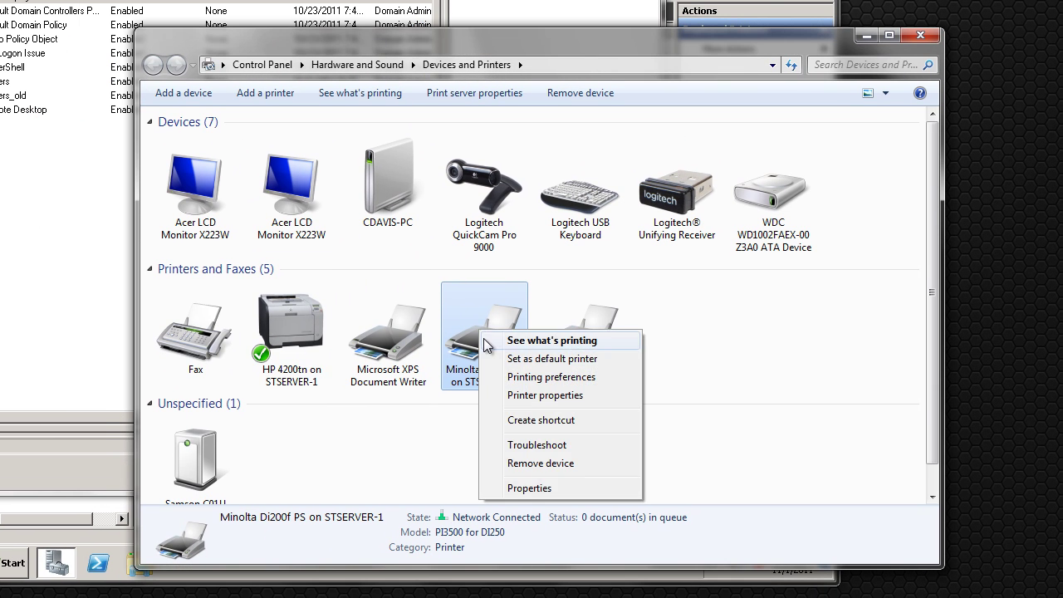
click(313, 481)
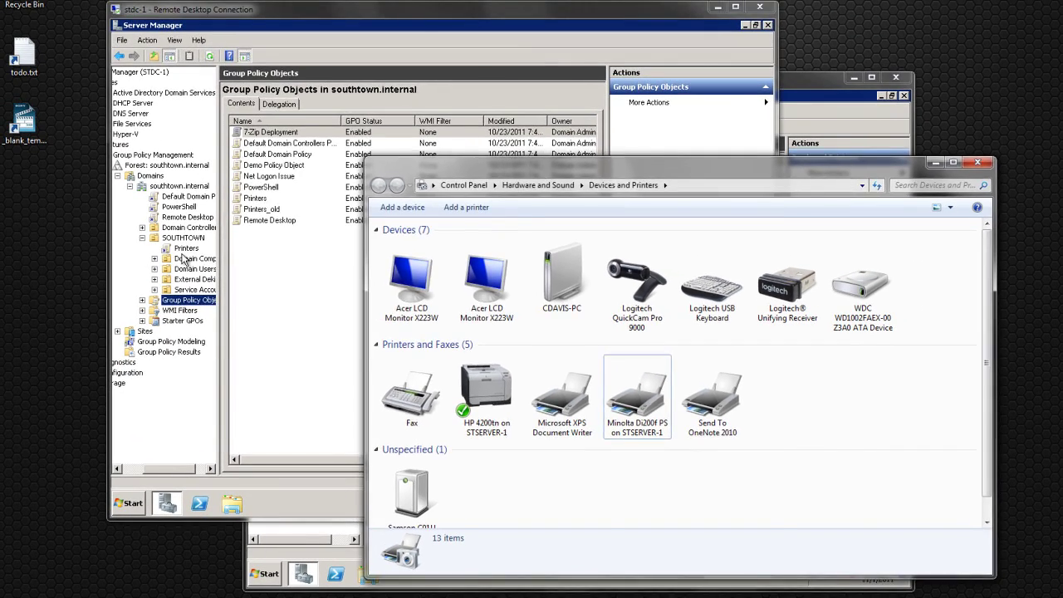
Show the settings report of the Printers GPO on stdc-1 and compare it with the Deployed Printers list on stserver-1.
click(184, 258)
click(186, 248)
click(297, 103)
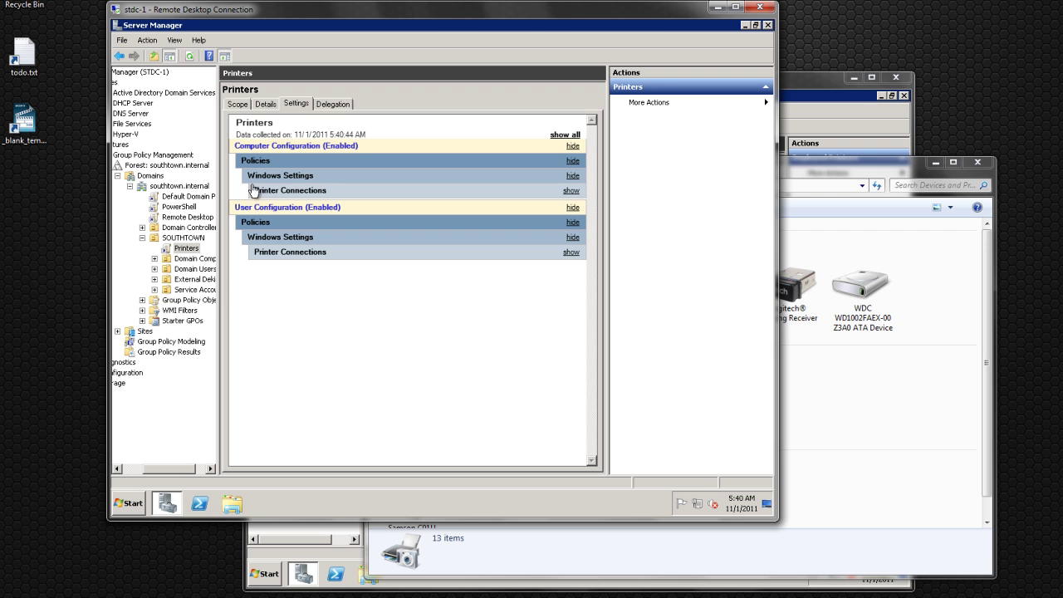
click(821, 94)
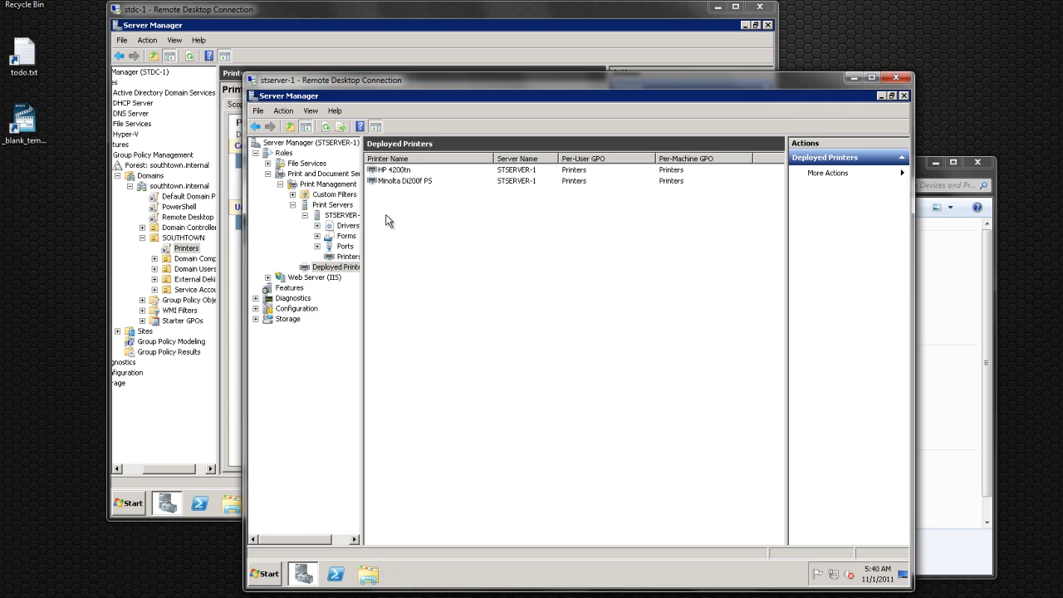
click(275, 22)
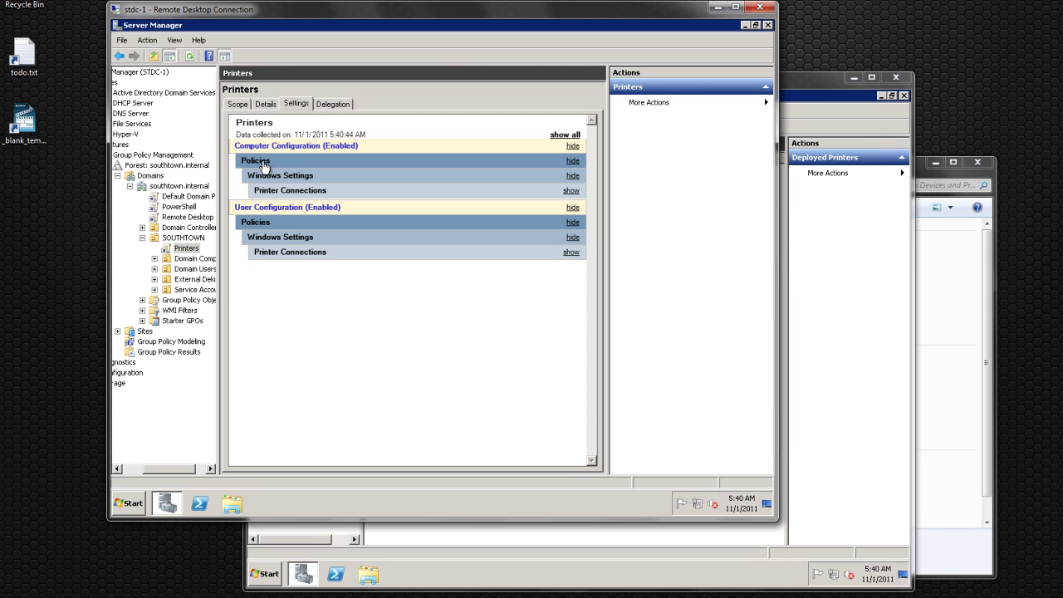
Expand Printer Connections under Computer Configuration and User Configuration in the Printers GPO report and highlight the listed printer paths.
click(357, 190)
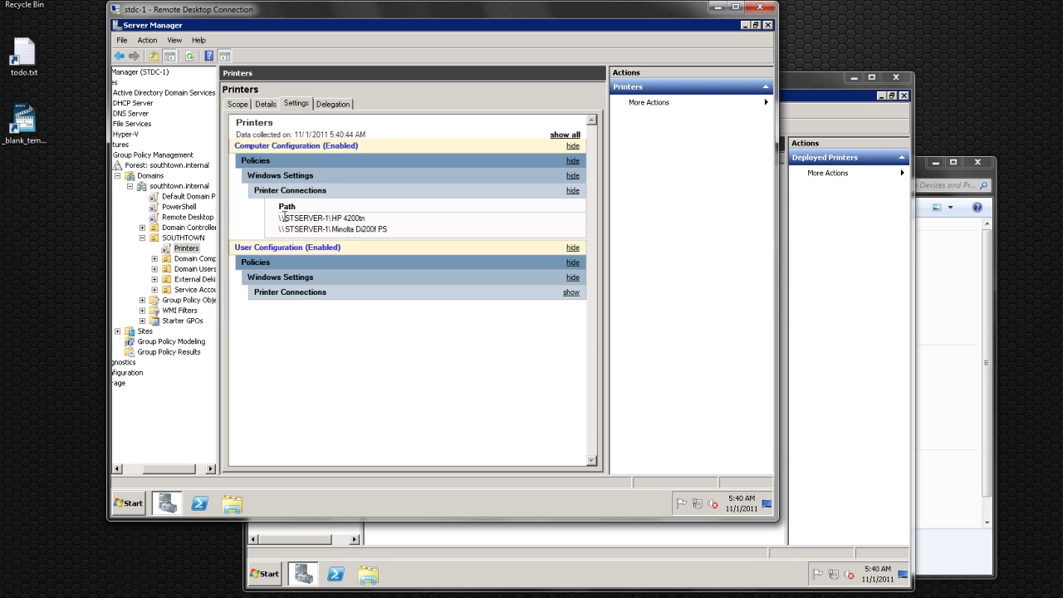
drag(279, 217, 386, 218)
drag(277, 232, 402, 235)
click(402, 235)
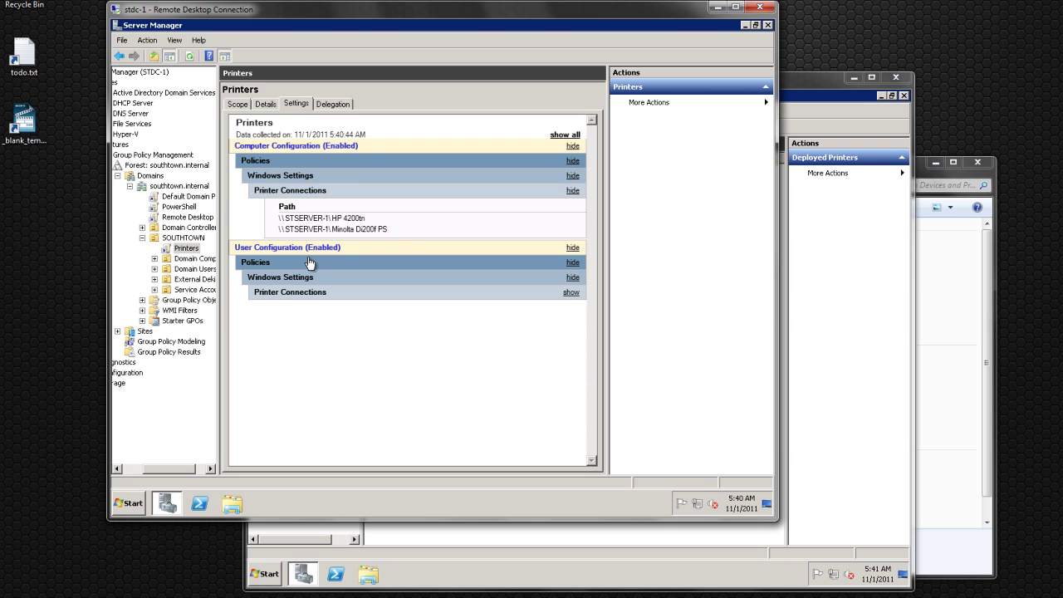
click(265, 299)
drag(283, 322, 347, 332)
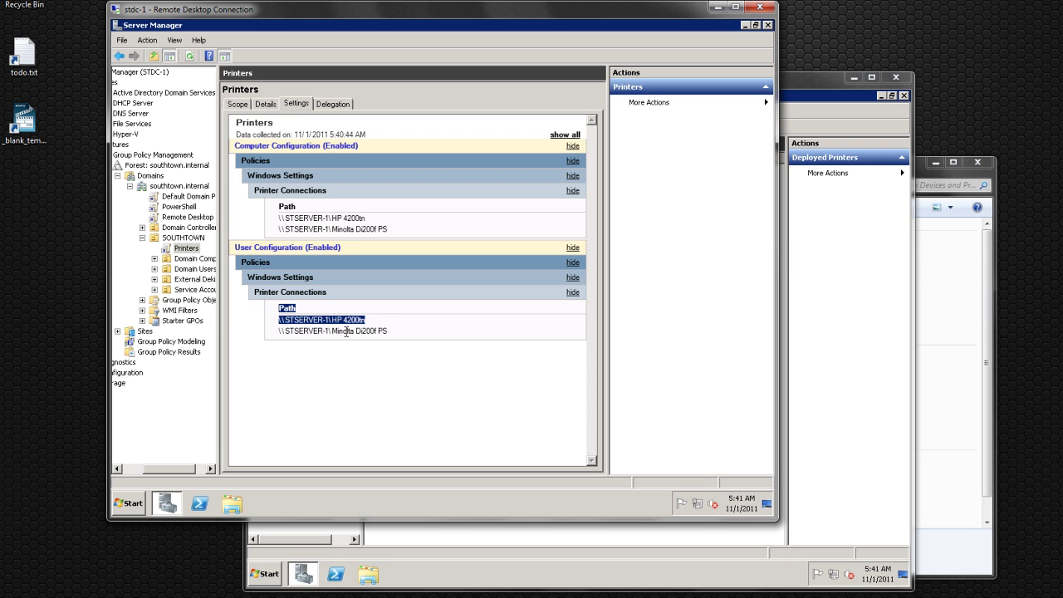
drag(277, 340, 391, 333)
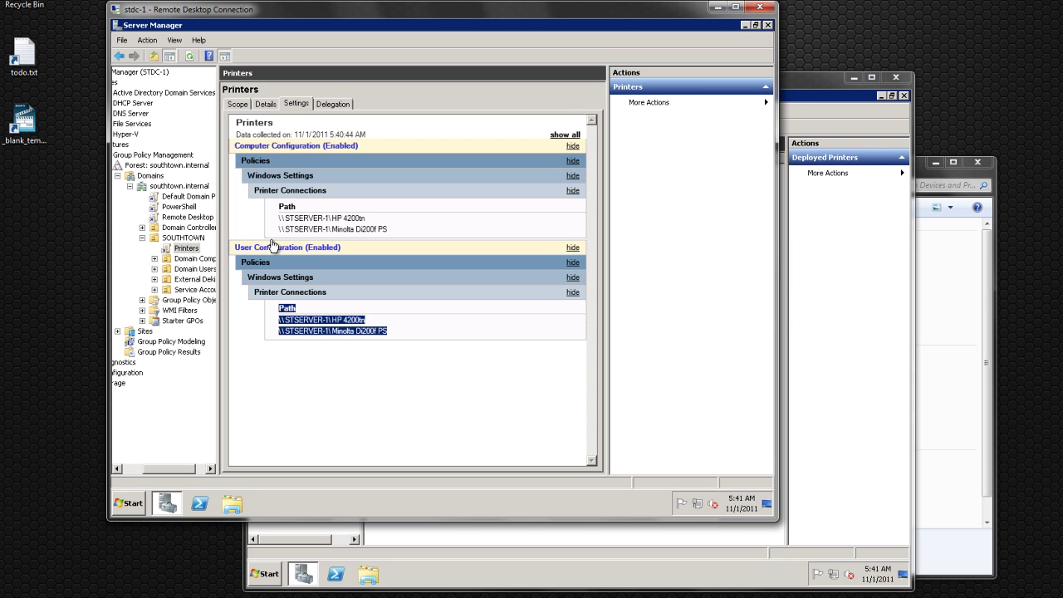
Open the Printers GPO in the Group Policy Management Editor and close the editor without changing any policy.
right_click(190, 248)
click(210, 252)
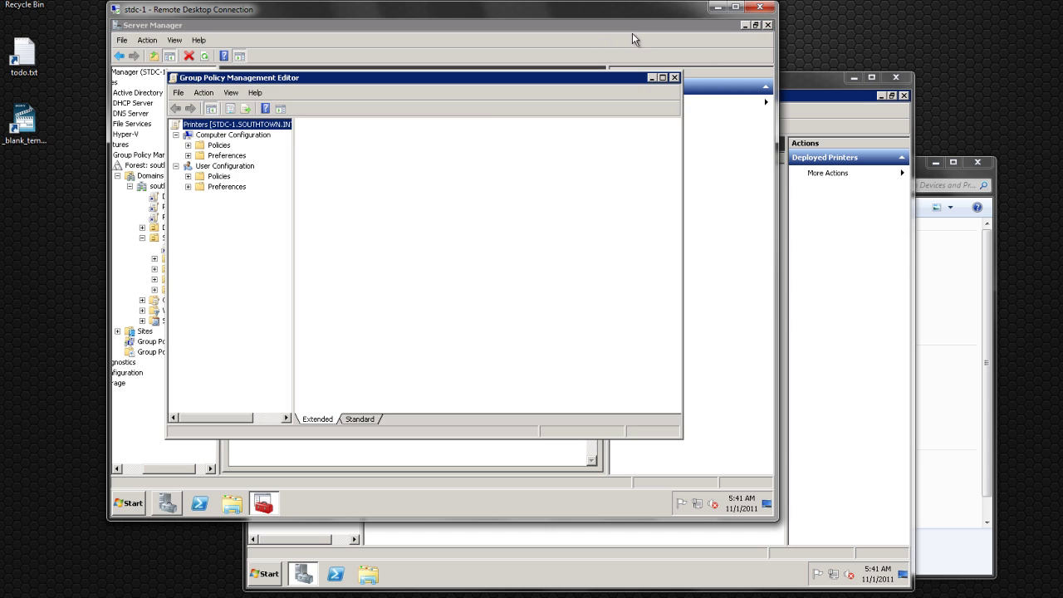
click(674, 77)
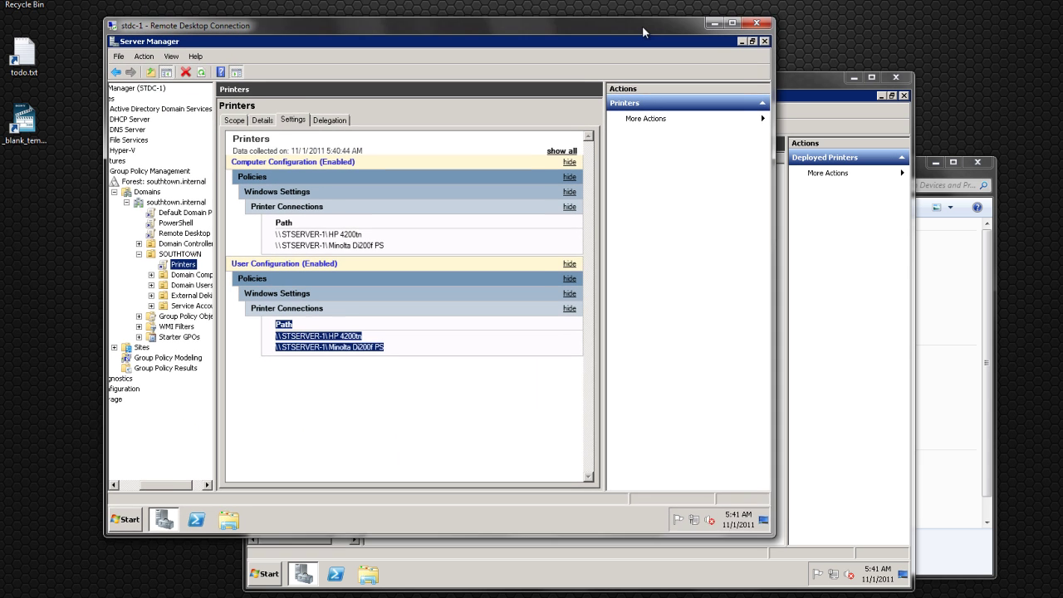
Rearrange the remote session windows with stserver-1 in front and check the Group Policy deployment option of the deployed Minolta Di200f PS.
drag(644, 14, 629, 10)
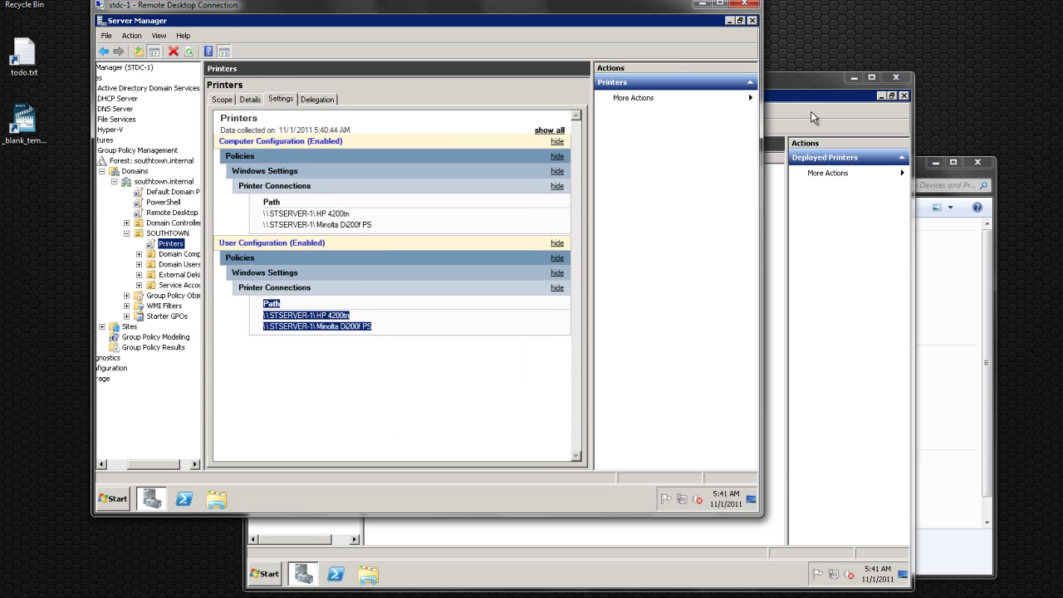
drag(788, 81, 760, 90)
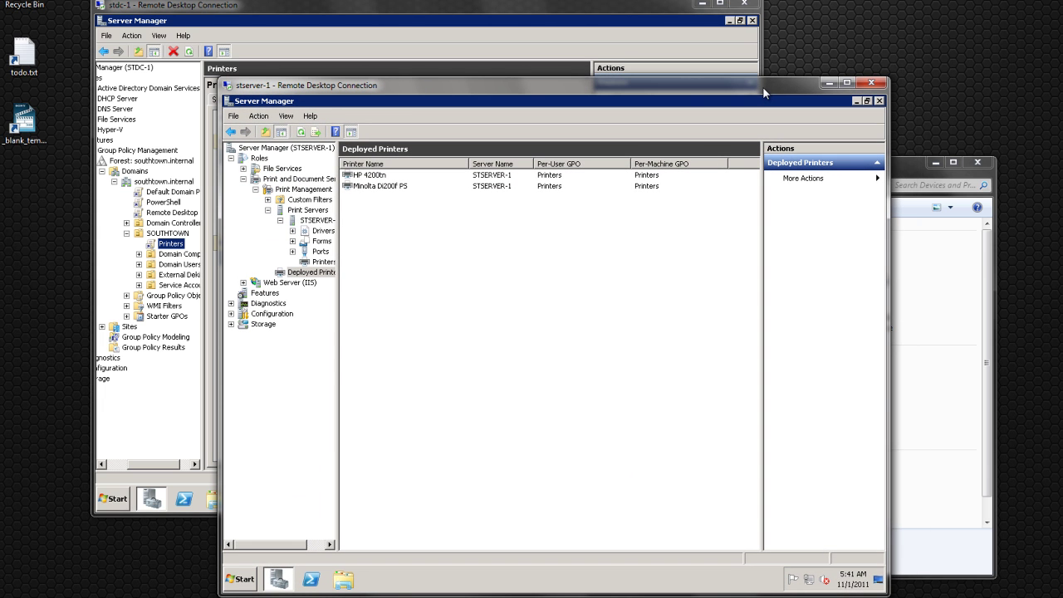
click(362, 188)
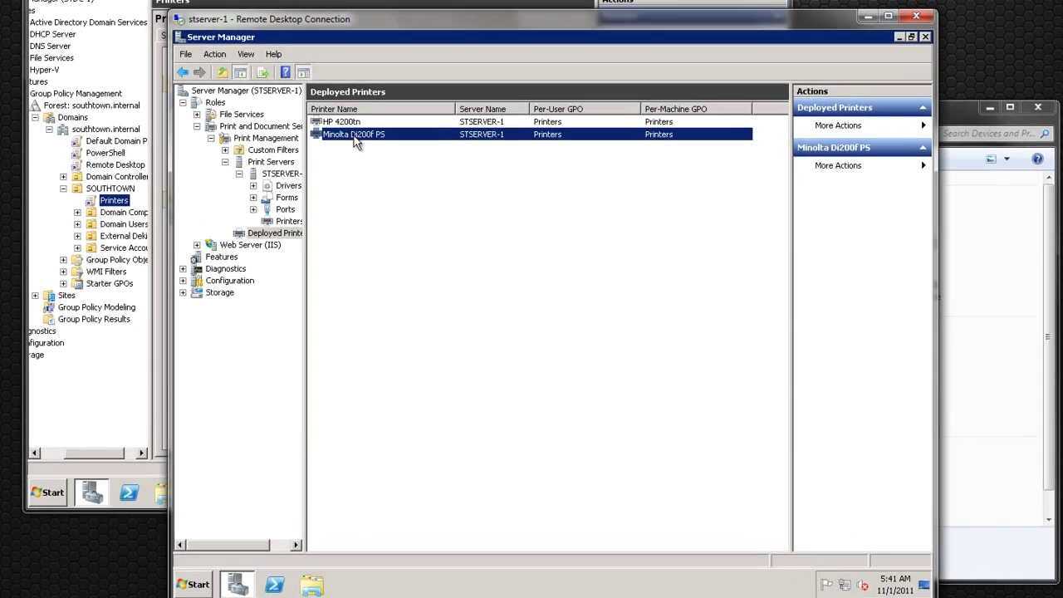
right_click(382, 188)
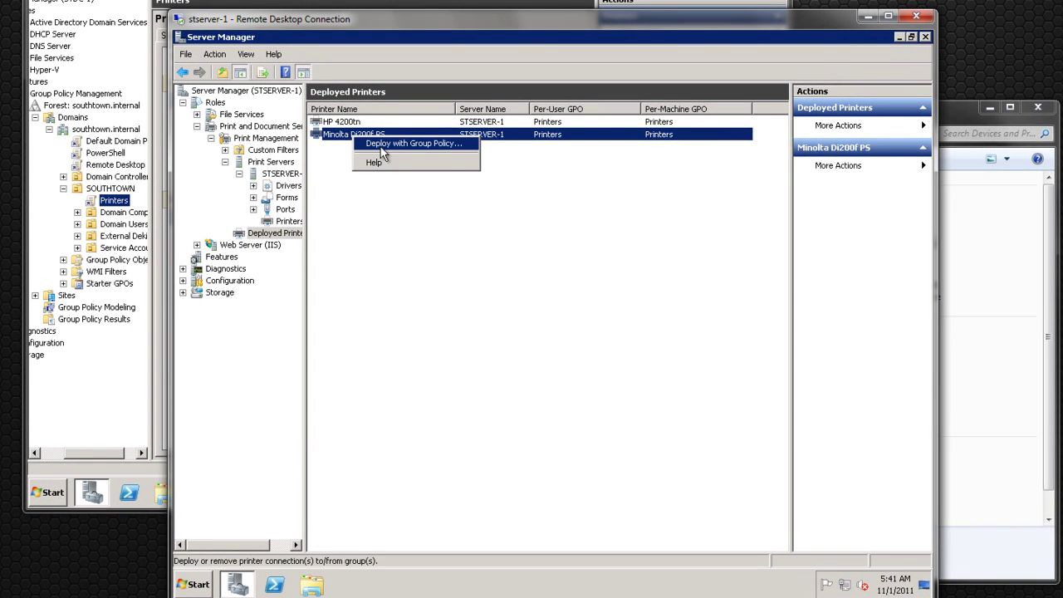
click(440, 217)
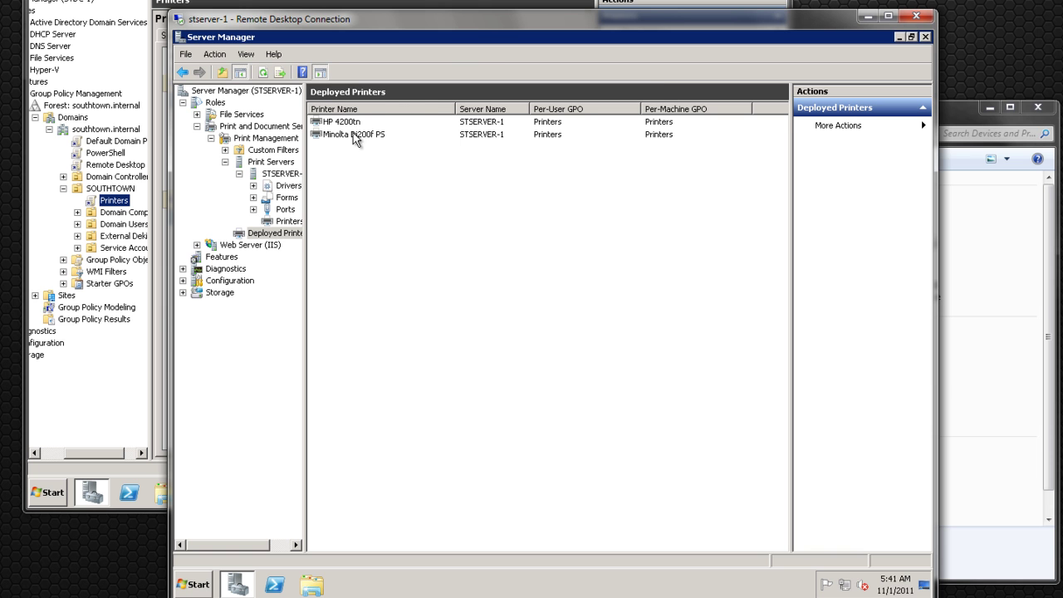
drag(472, 25, 427, 18)
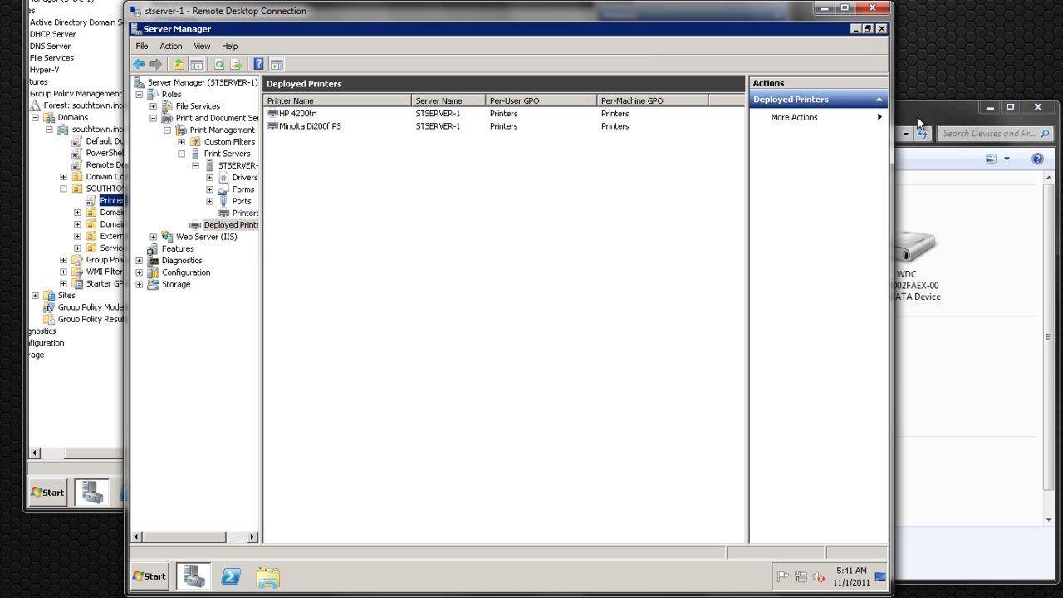